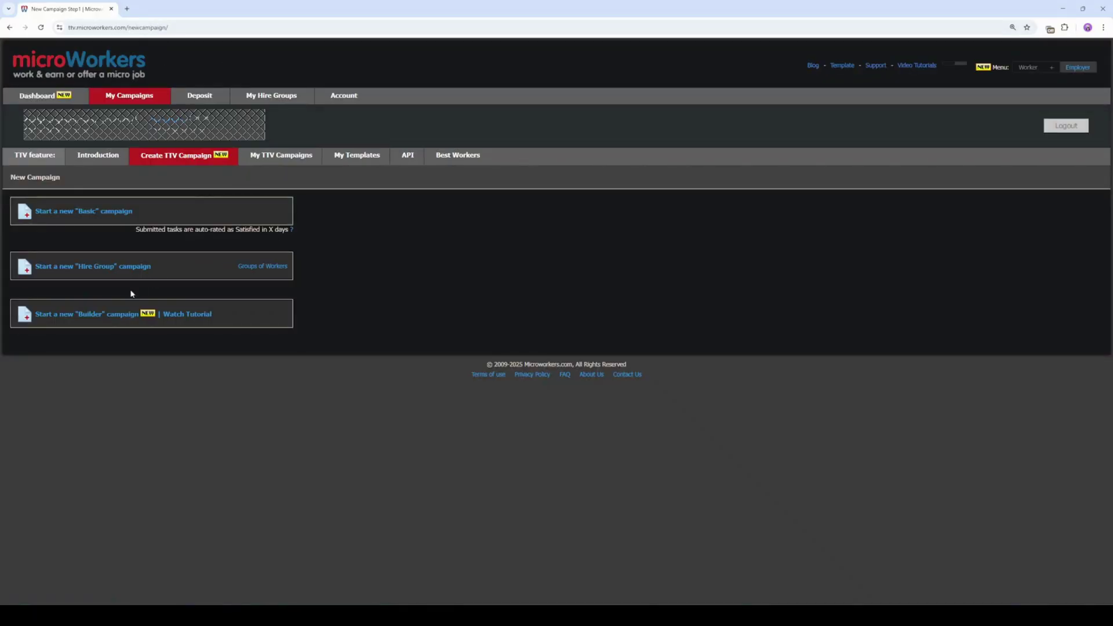
- Start a new Builder campaign from the New Campaign page
click(120, 315)
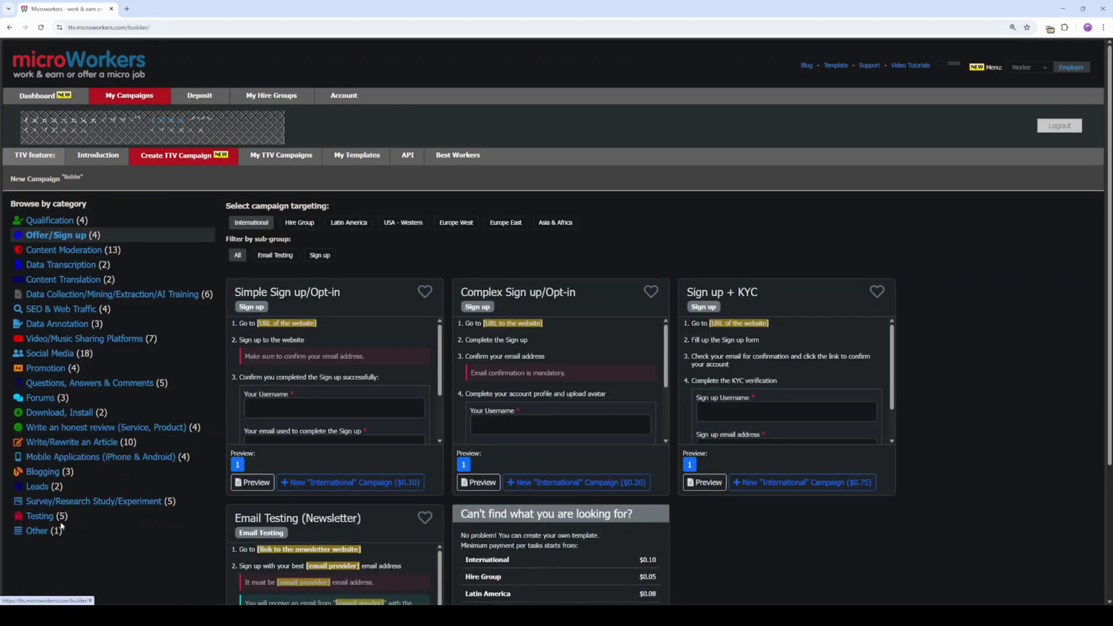
- Show the Testing category and preview the Product Descriptions A/B Testing template
click(40, 517)
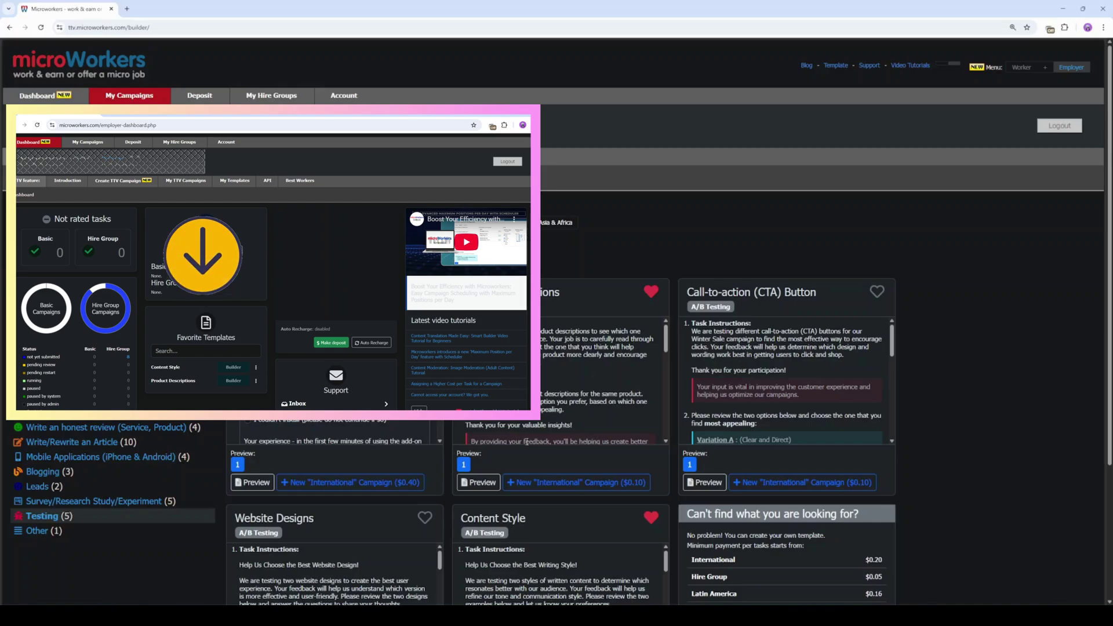
click(475, 485)
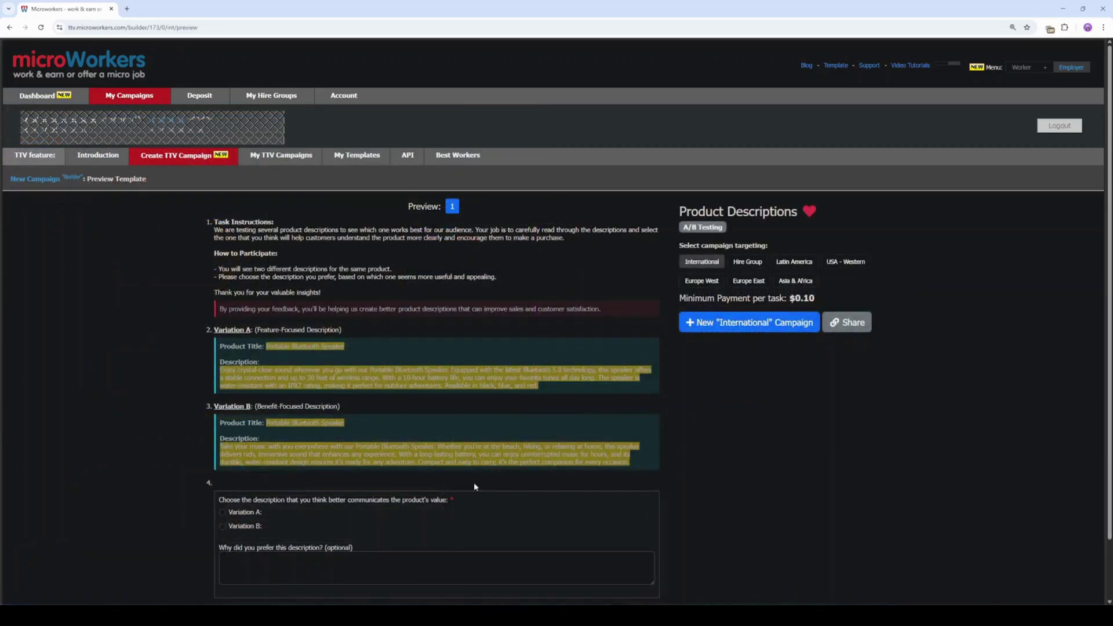
- Compare prices across all targeting regions, then select Hire Group, lowering minimum pay to $0.05
key(ctrl+plus)
scroll(958, 476, down, 4)
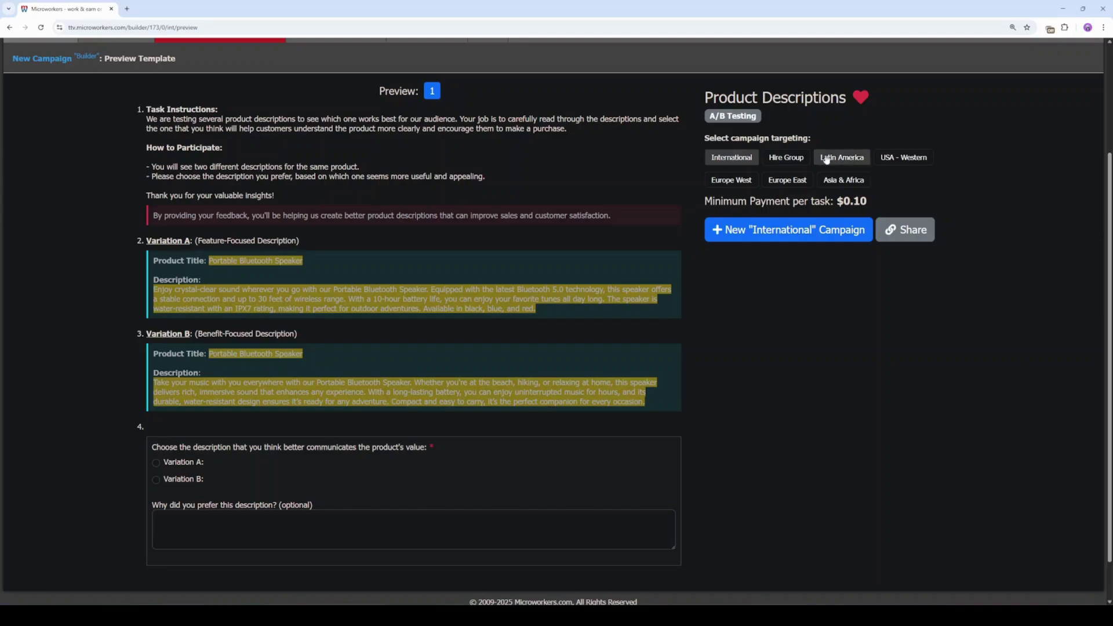
click(782, 158)
click(843, 160)
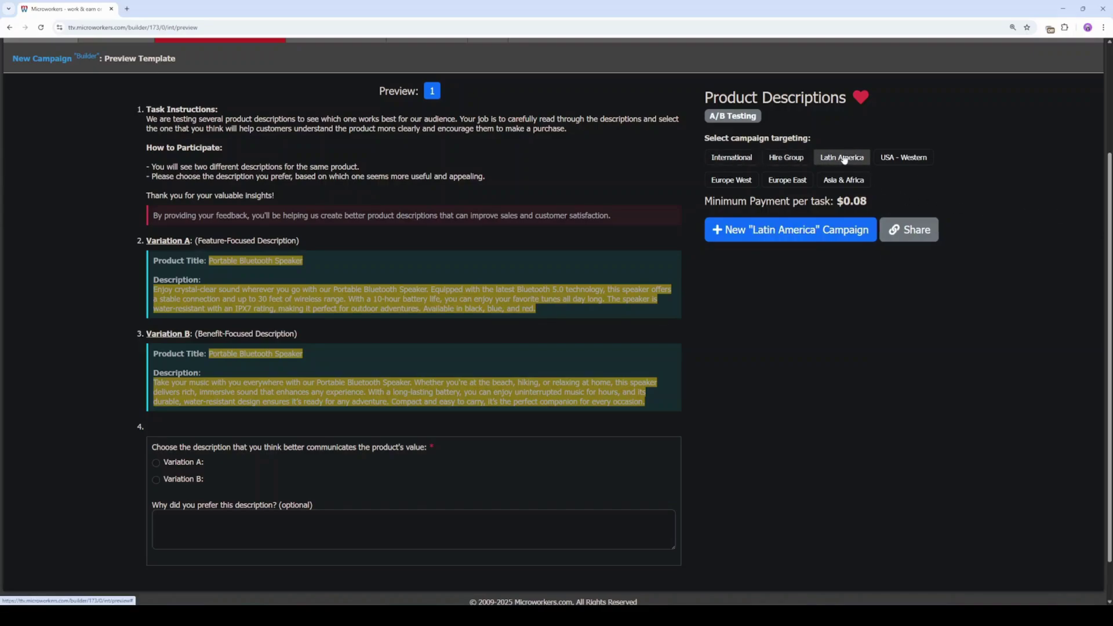
click(914, 161)
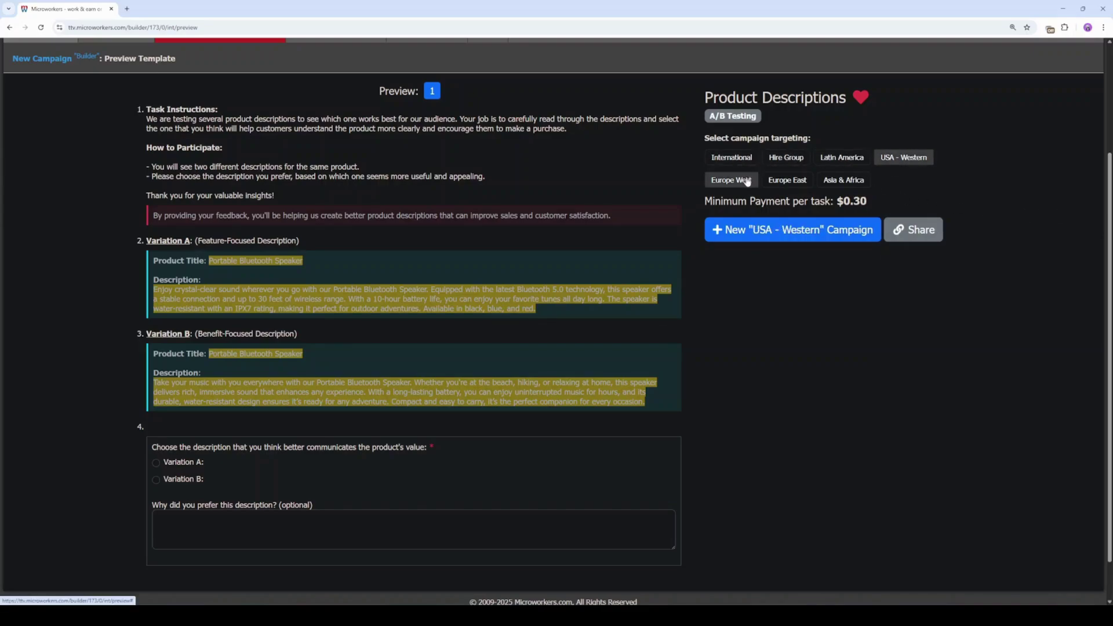
click(747, 181)
click(784, 182)
click(843, 180)
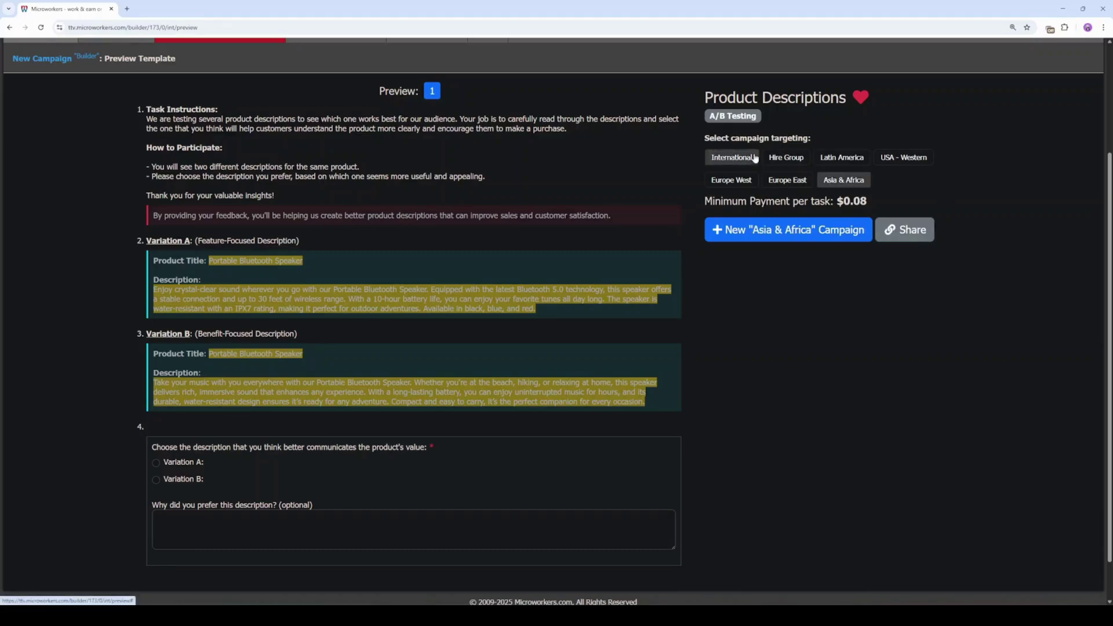
click(784, 158)
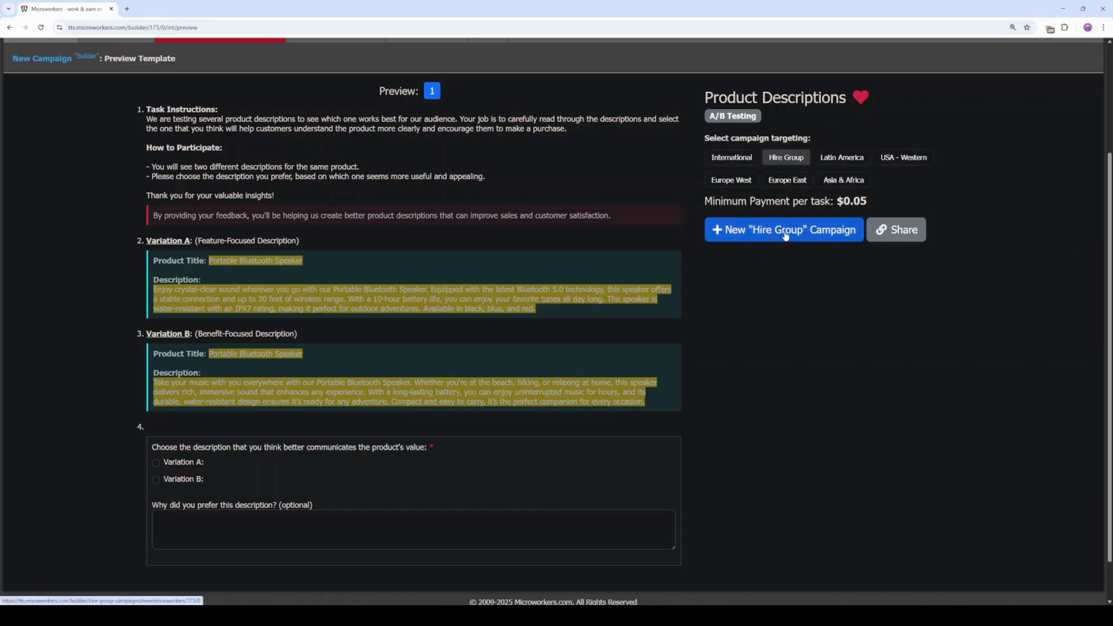
- Start the Hire Group campaign and target the MW: Best Rated Countries worker group
click(785, 232)
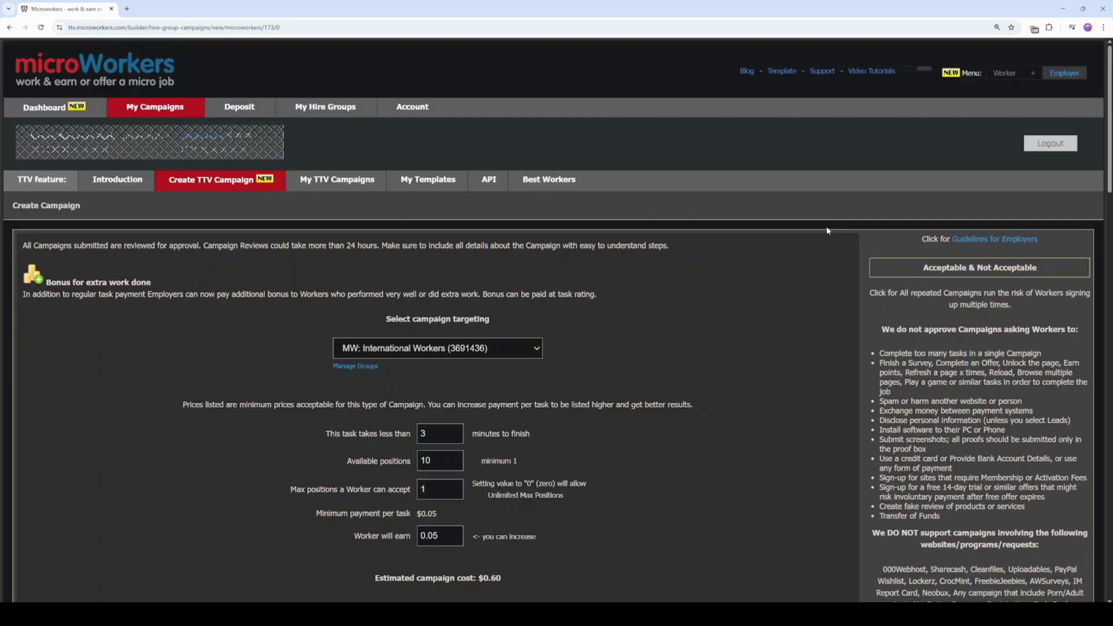
click(473, 351)
scroll(524, 260, down, 10)
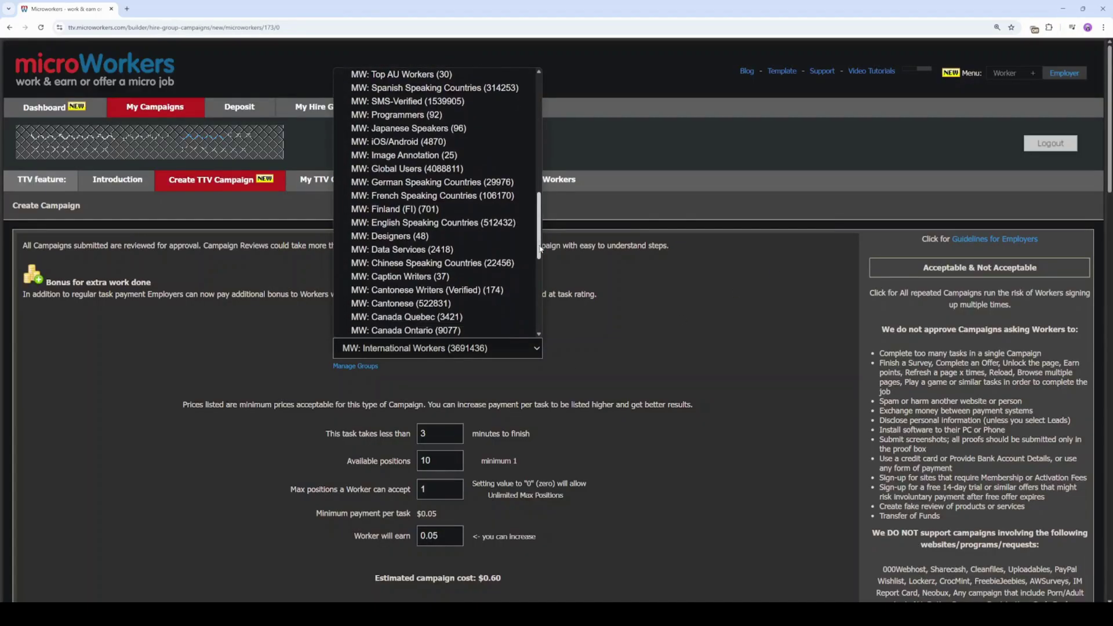
click(515, 179)
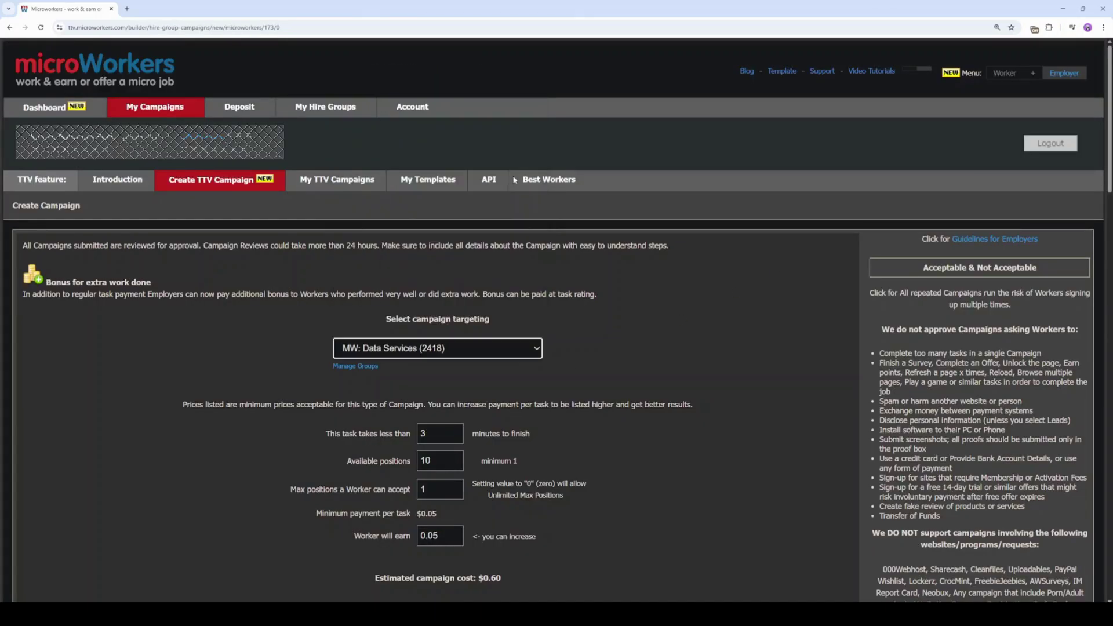
click(537, 350)
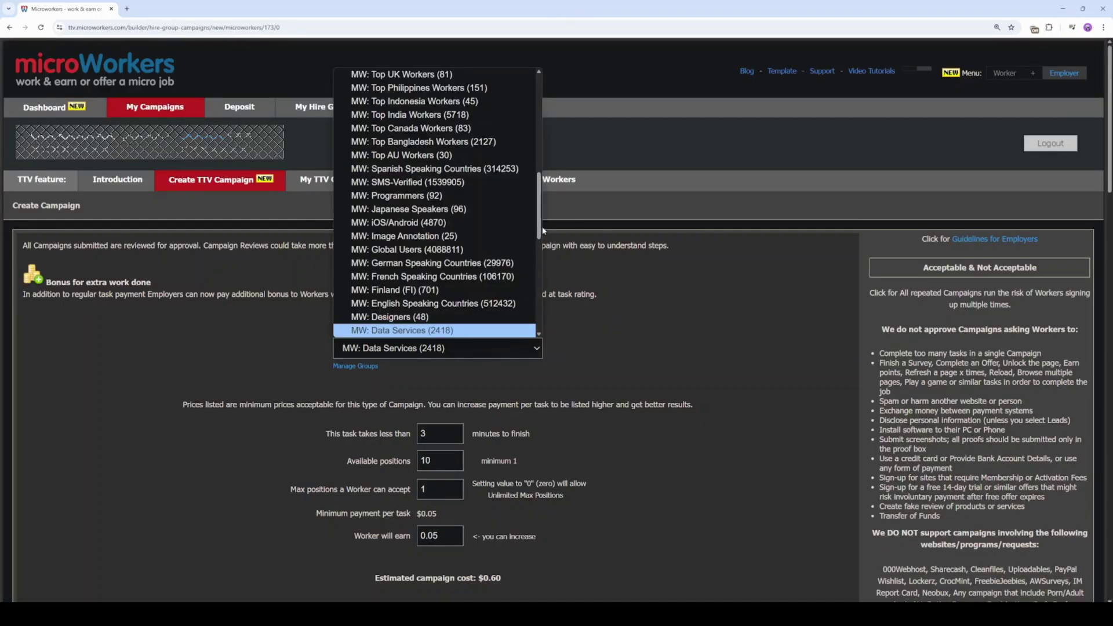
scroll(539, 266, down, 3)
click(519, 302)
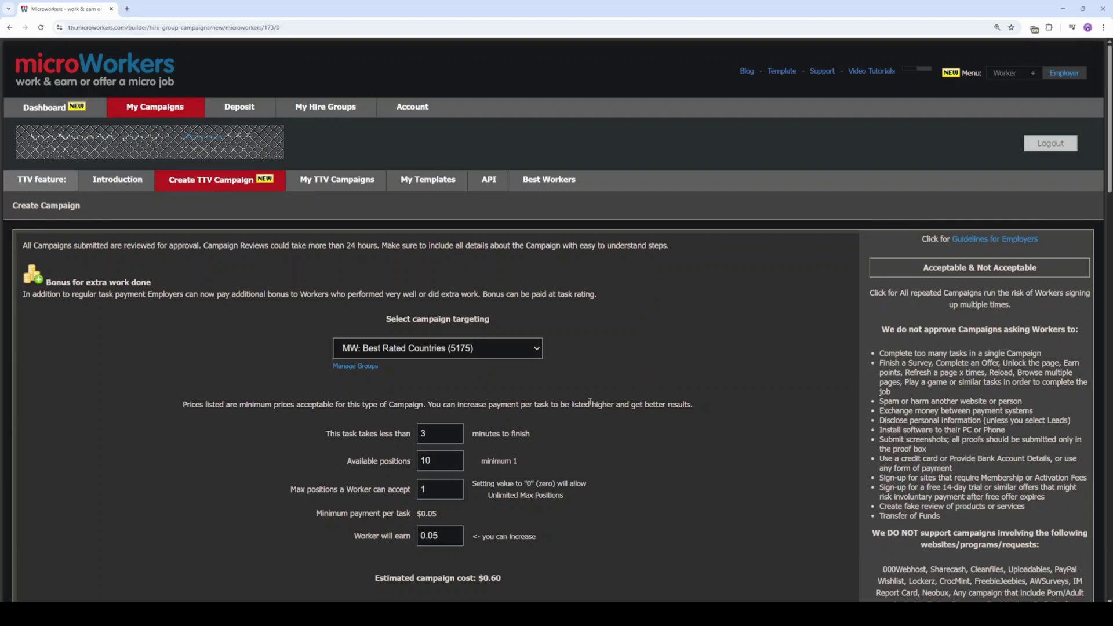
- Set available positions to 50 and max positions per worker to 0 (unlimited)
click(437, 463)
key(BackSpace)
key(BackSpace)
text(50)
click(437, 490)
text(0)
click(628, 462)
scroll(675, 462, down, 5)
scroll(556, 319, down, 7)
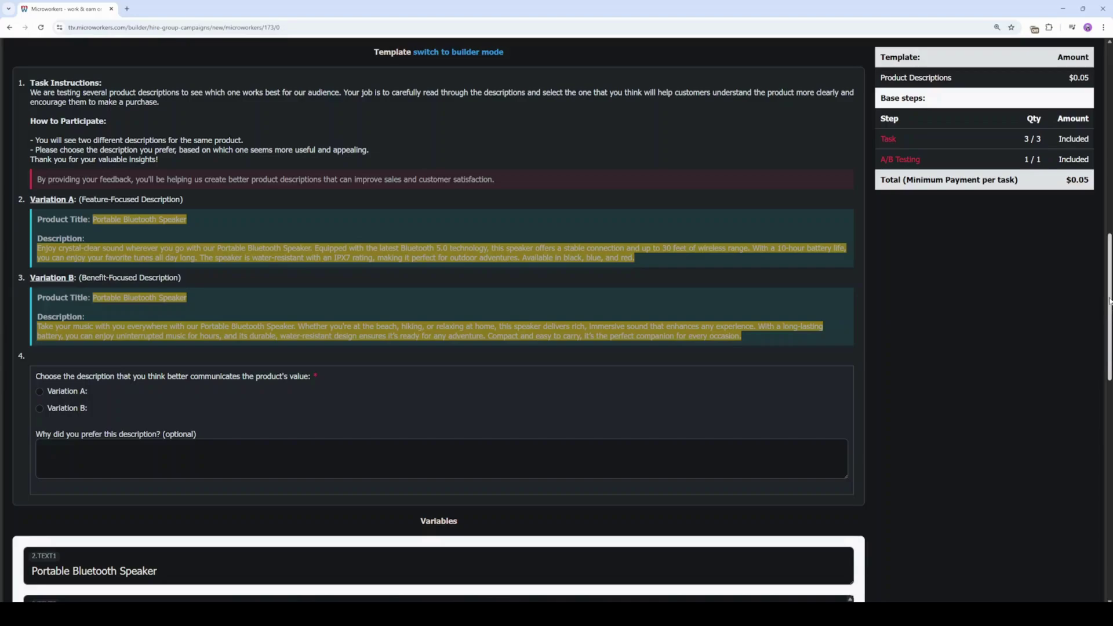
drag(1110, 301, 1104, 423)
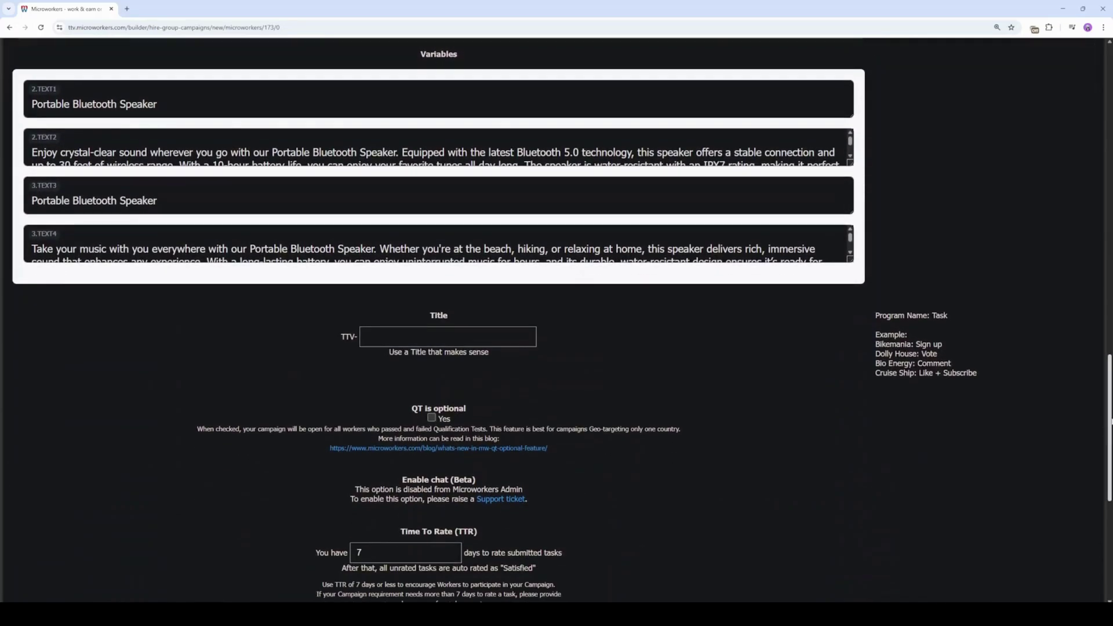
scroll(1080, 346, up, 8)
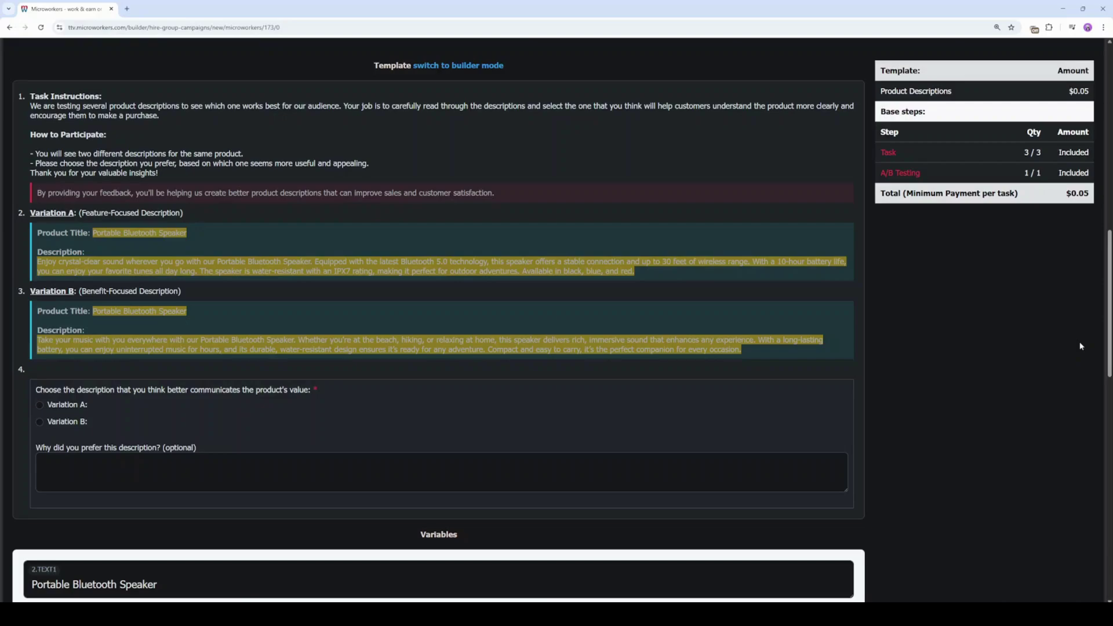
- Switch the template to builder mode and open the Variation A step for editing
click(449, 66)
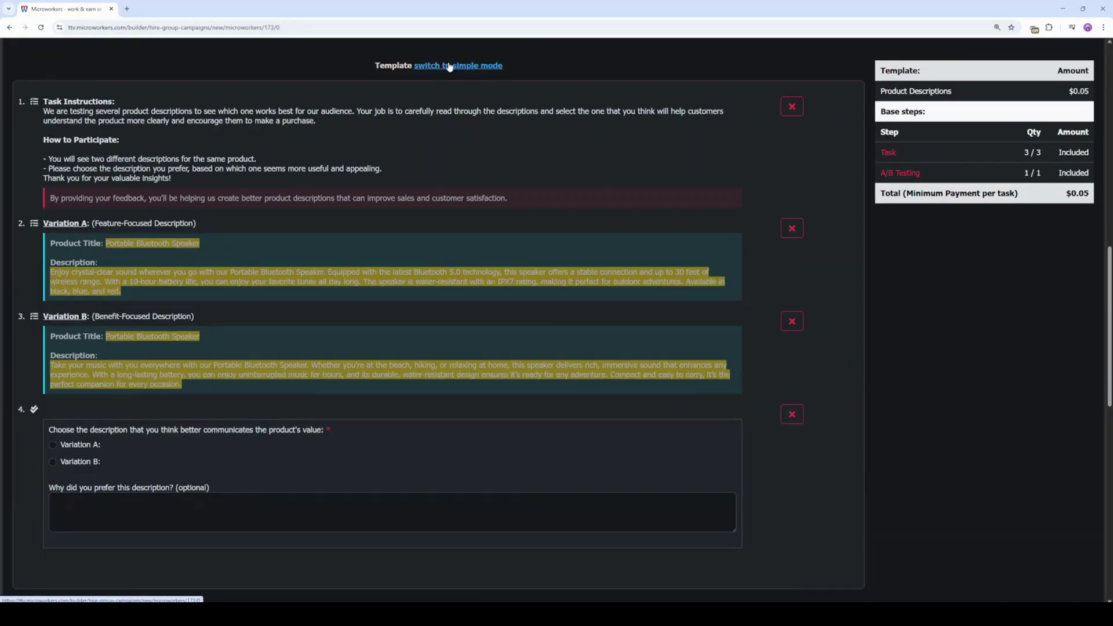
click(766, 228)
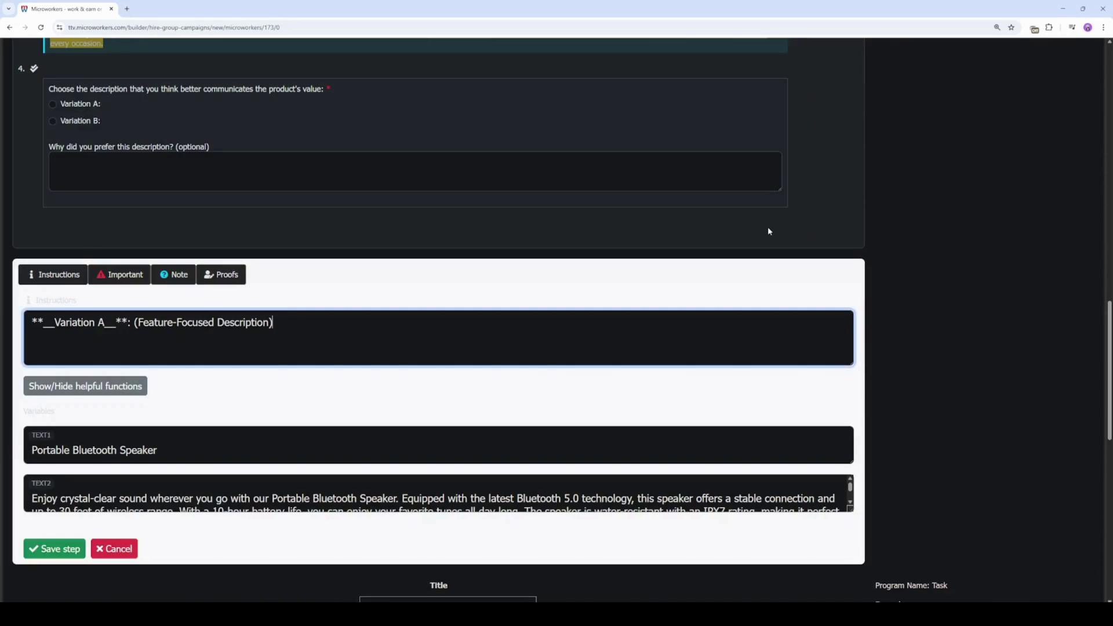
key(ctrl+minus)
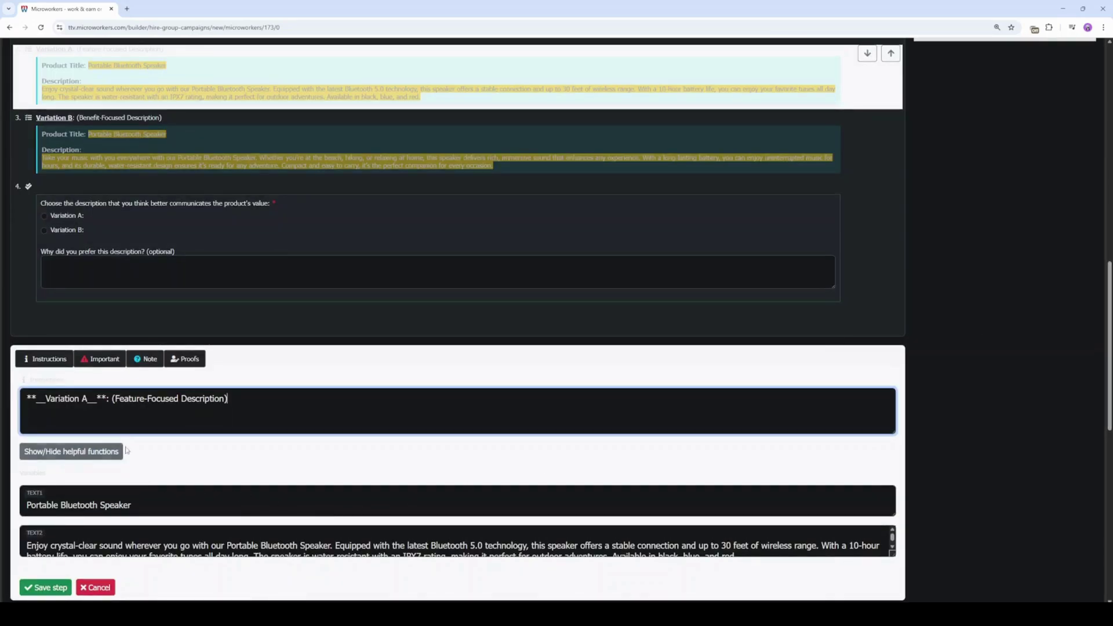
- Replace Variation A's title with ${Product1} and description with ${Description1}, then save
click(131, 505)
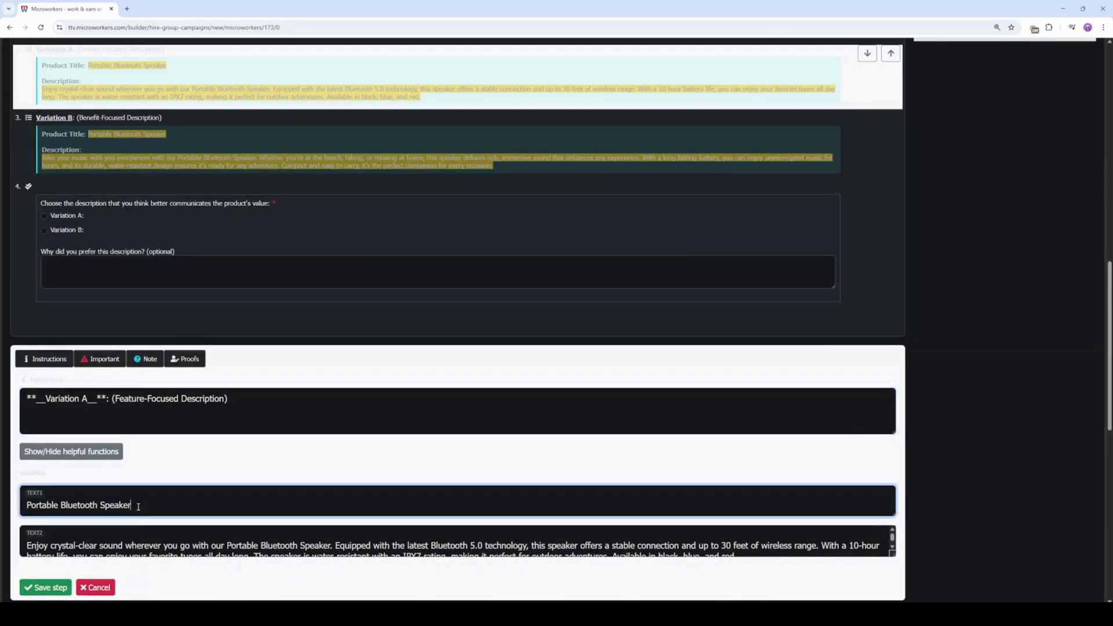
key(ctrl+a)
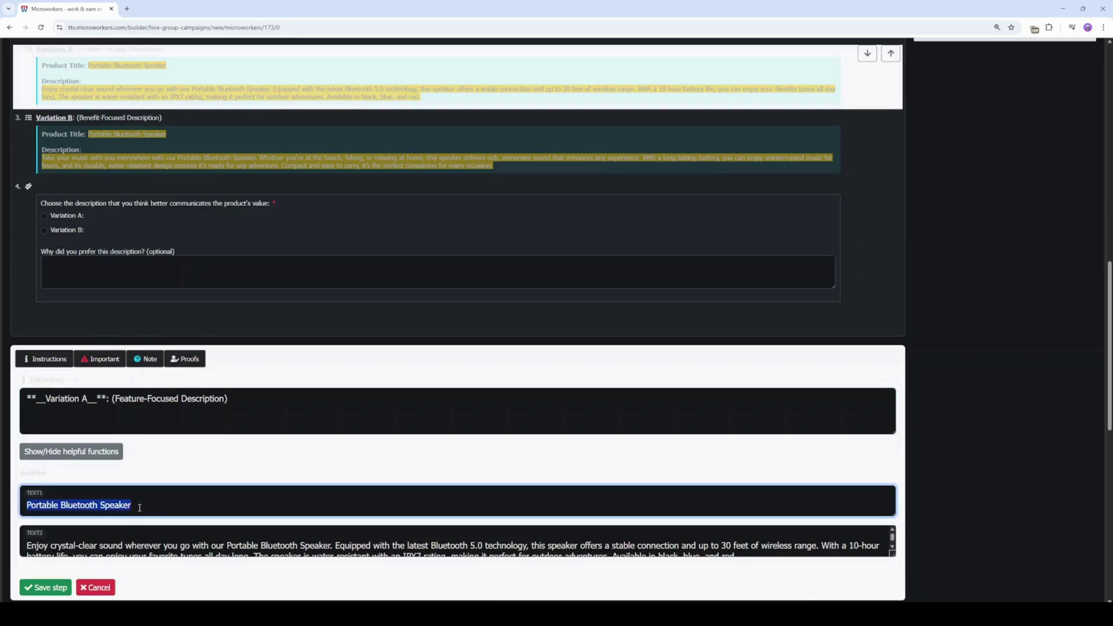
text(${)
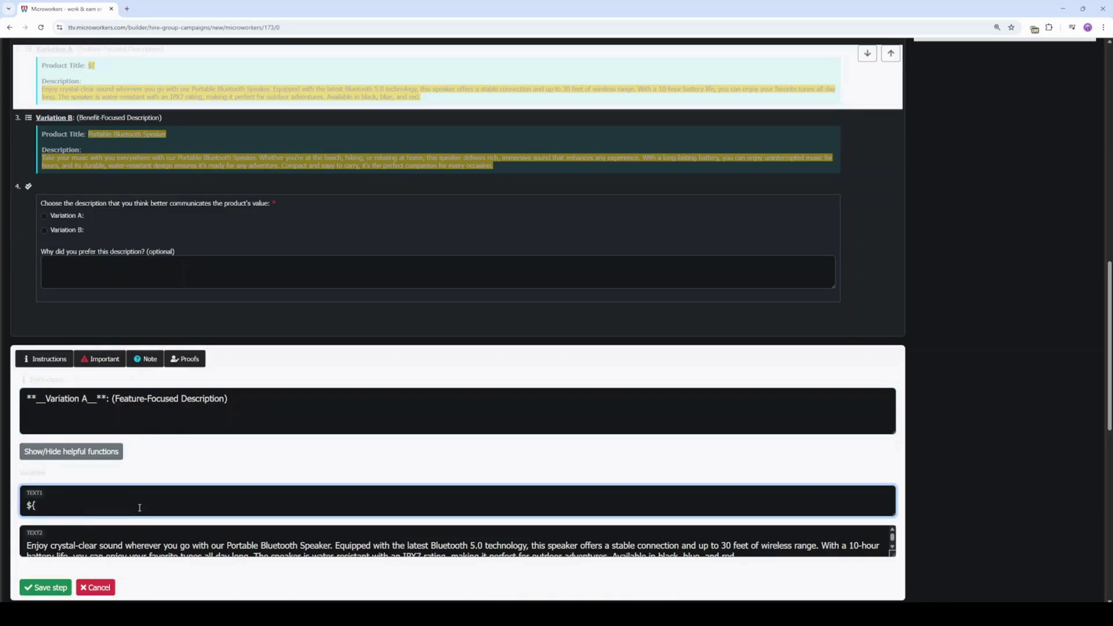
text(Product1})
triple_click(139, 545)
text($)
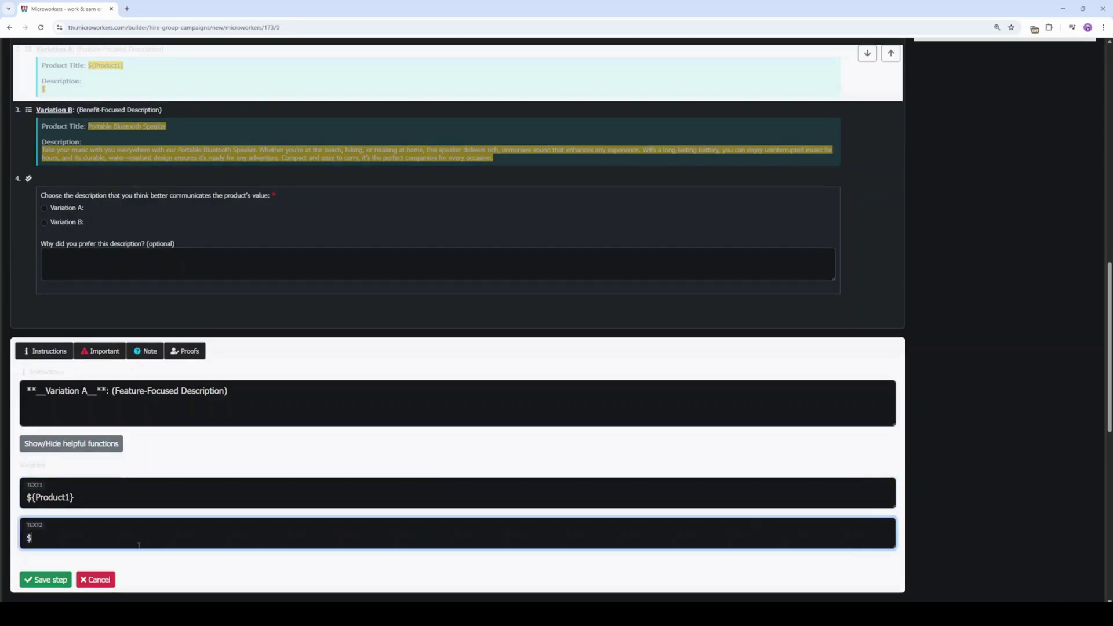
text({})
text(Descriptio)
text(n1)
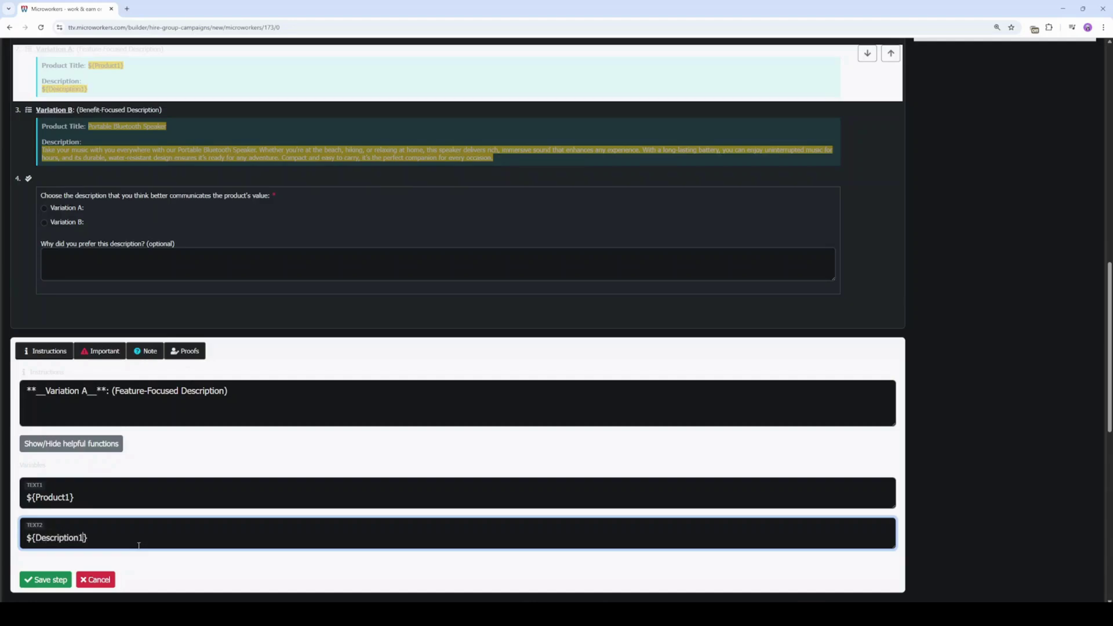
click(47, 580)
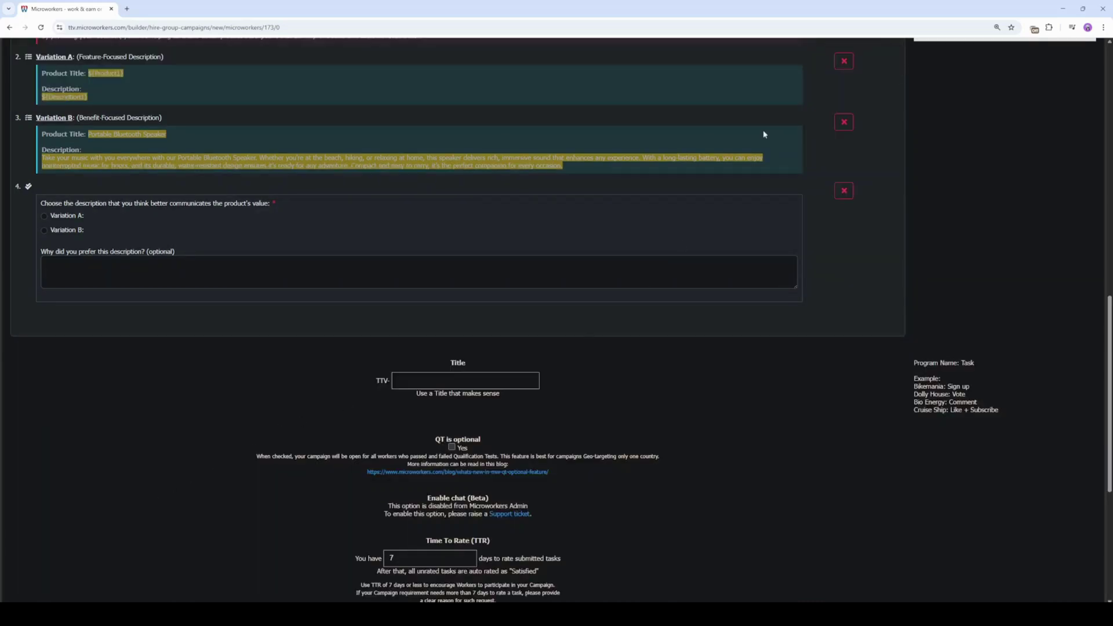
- In Variation B, set the title TEXT3 to ${Product1} and description TEXT4 to ${Description2}
click(824, 127)
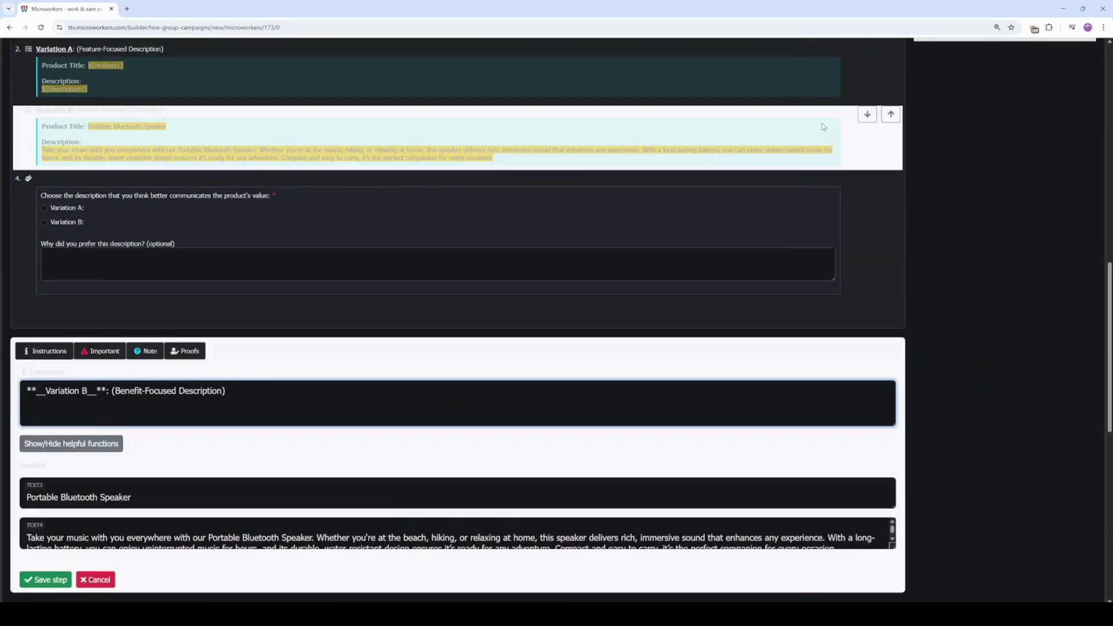
triple_click(142, 498)
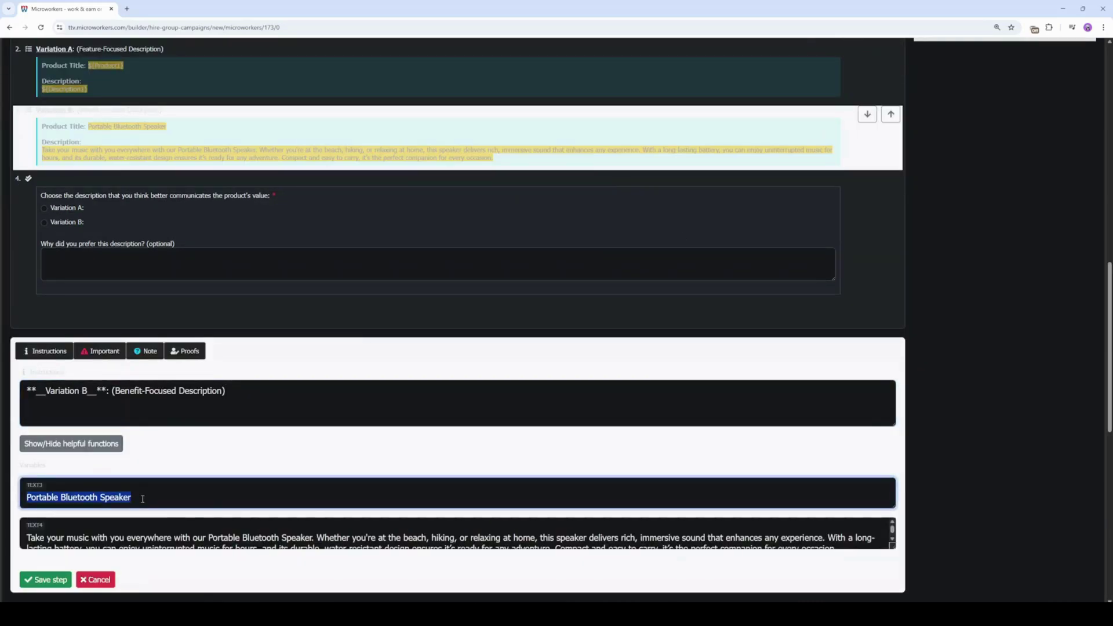
text(${})
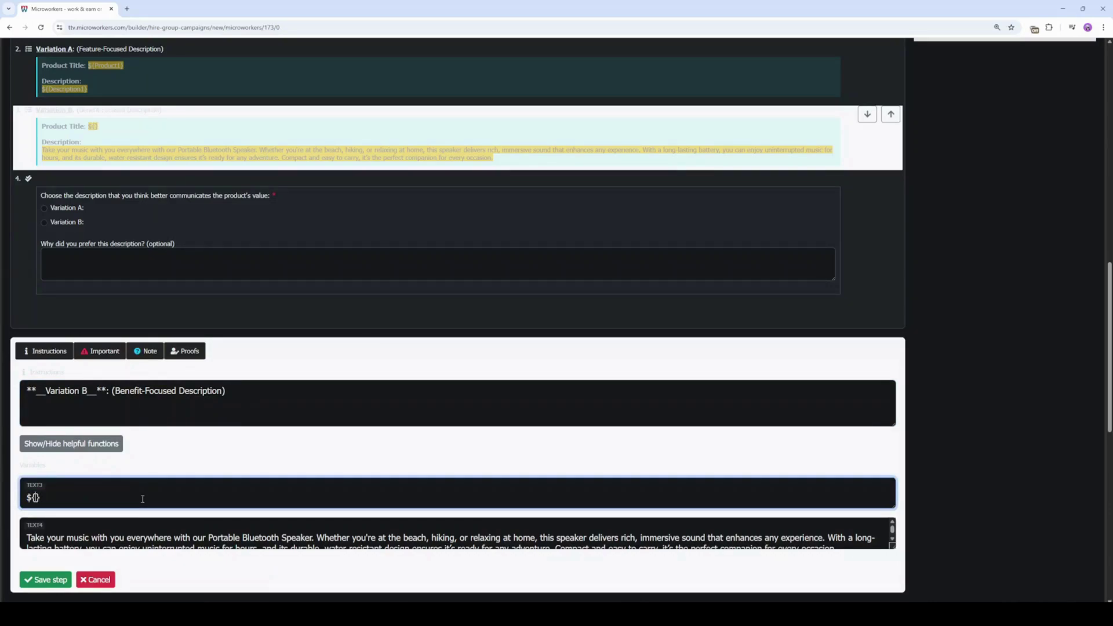
text(Product1)
click(128, 541)
key(ctrl+a)
text($)
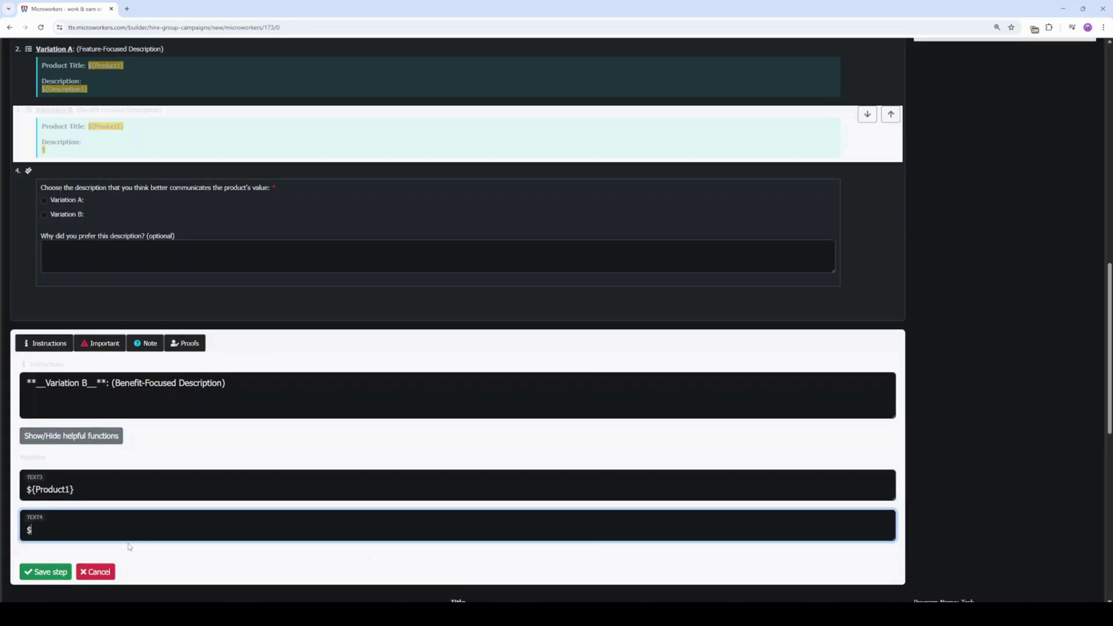
text({})
text(Desc)
text(ription)
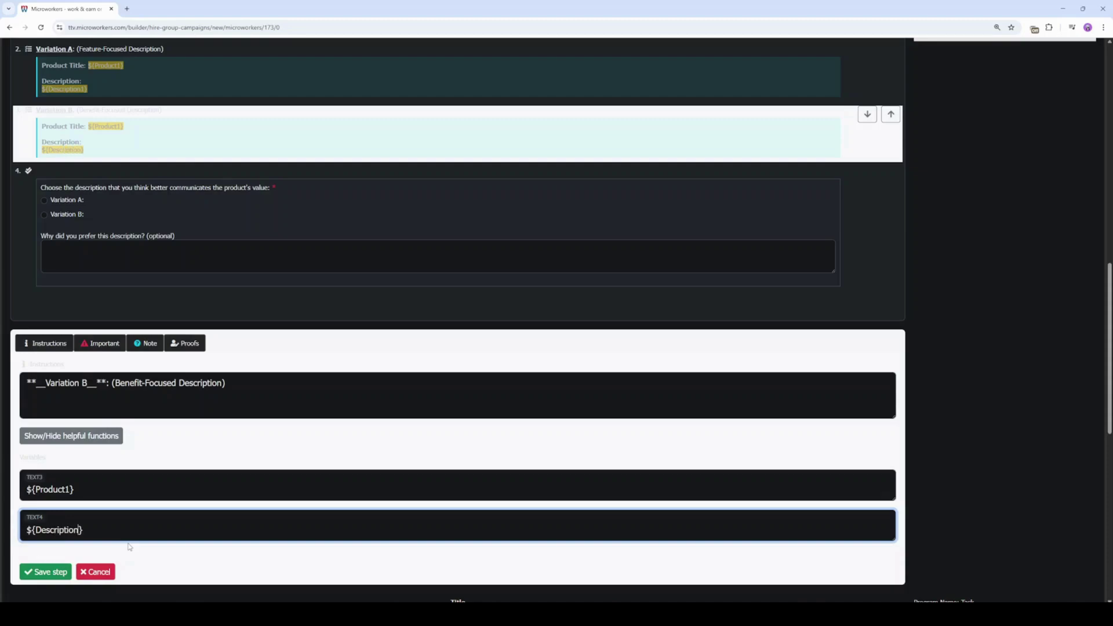
text(2)
- Save Variation B, then change both variations' titles from ${Product1} to ${Product} and save each
click(50, 573)
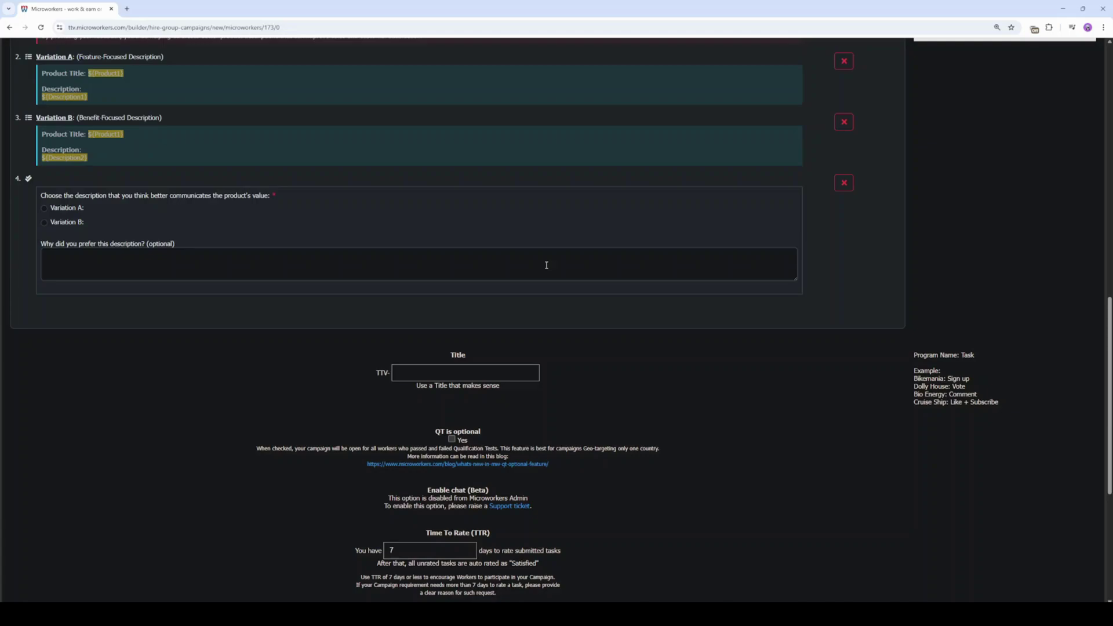
click(821, 63)
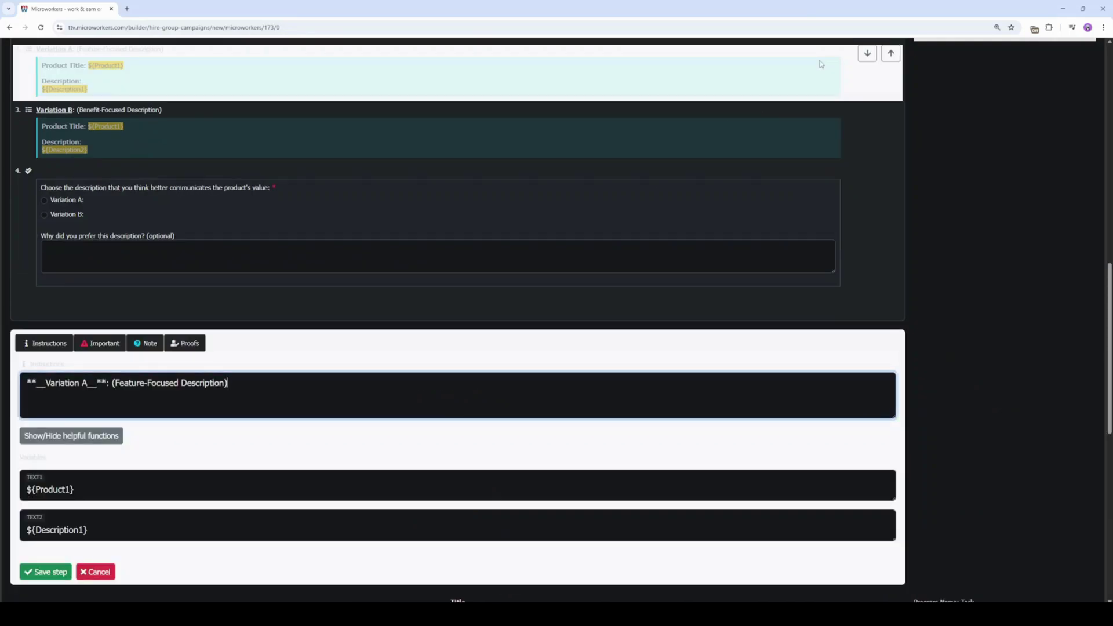
click(69, 490)
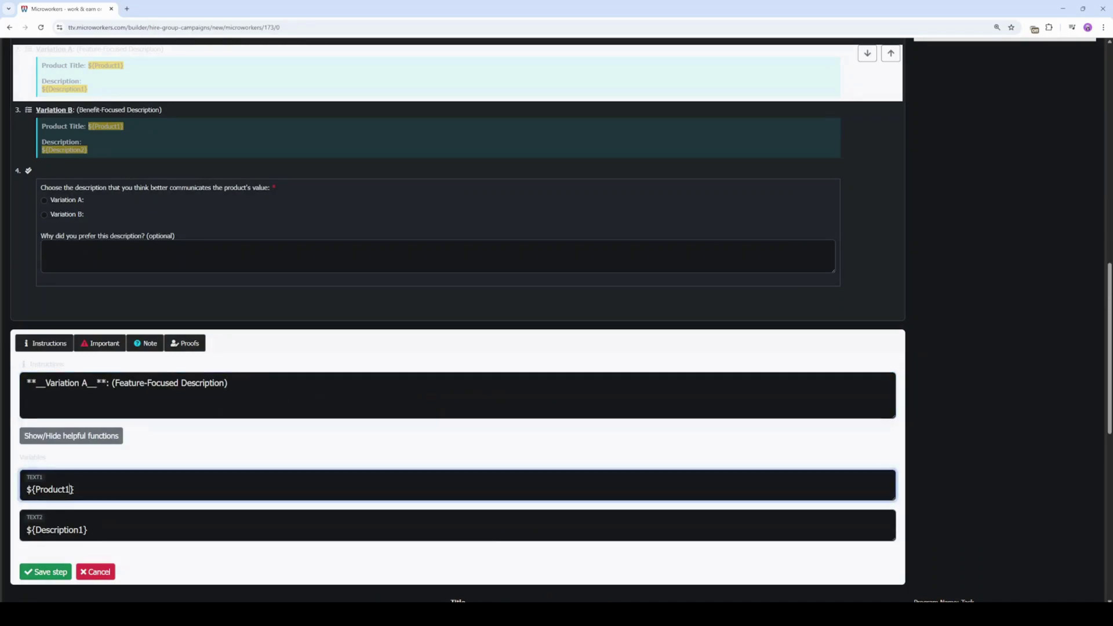
key(BackSpace)
click(45, 572)
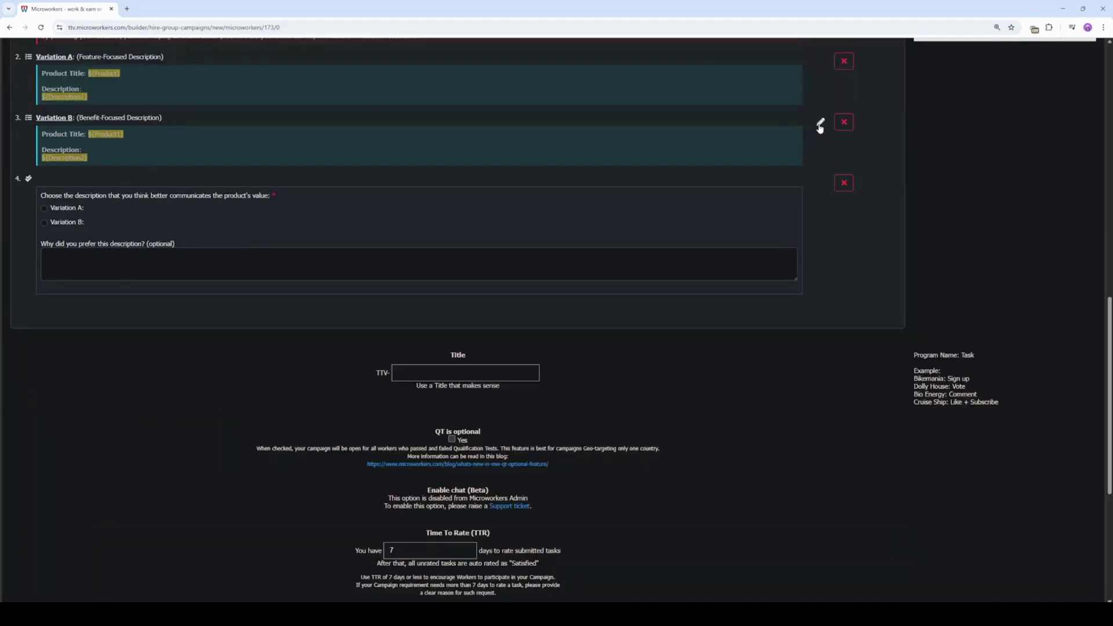
click(820, 127)
click(70, 490)
key(BackSpace)
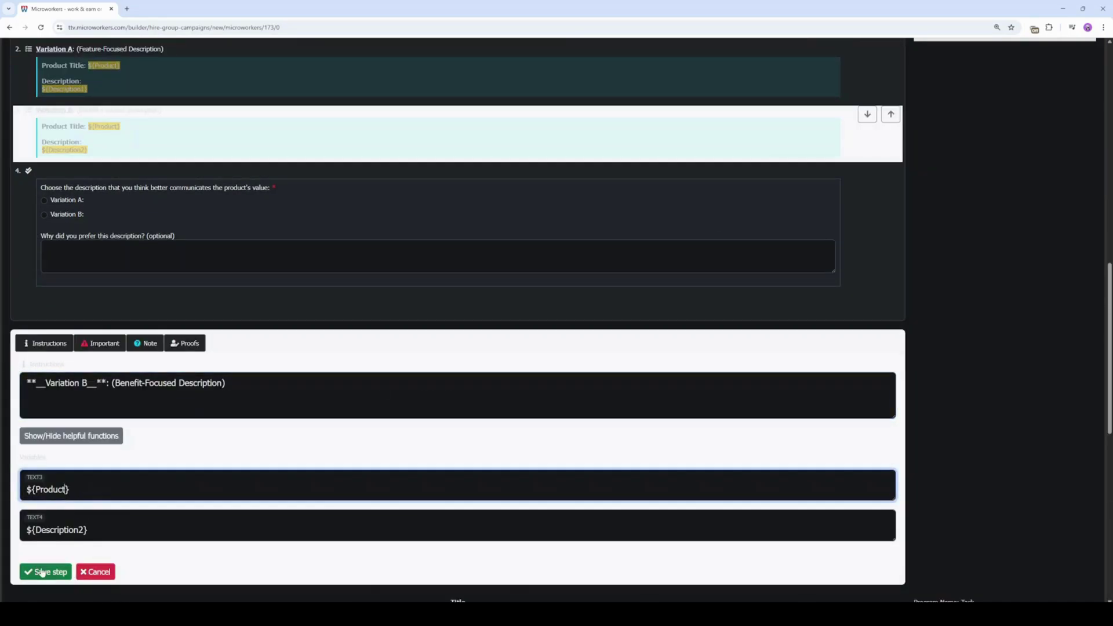
click(43, 573)
- Title the campaign 'Product: Compare Description' and create it to reach the Upload Task Data step
click(443, 374)
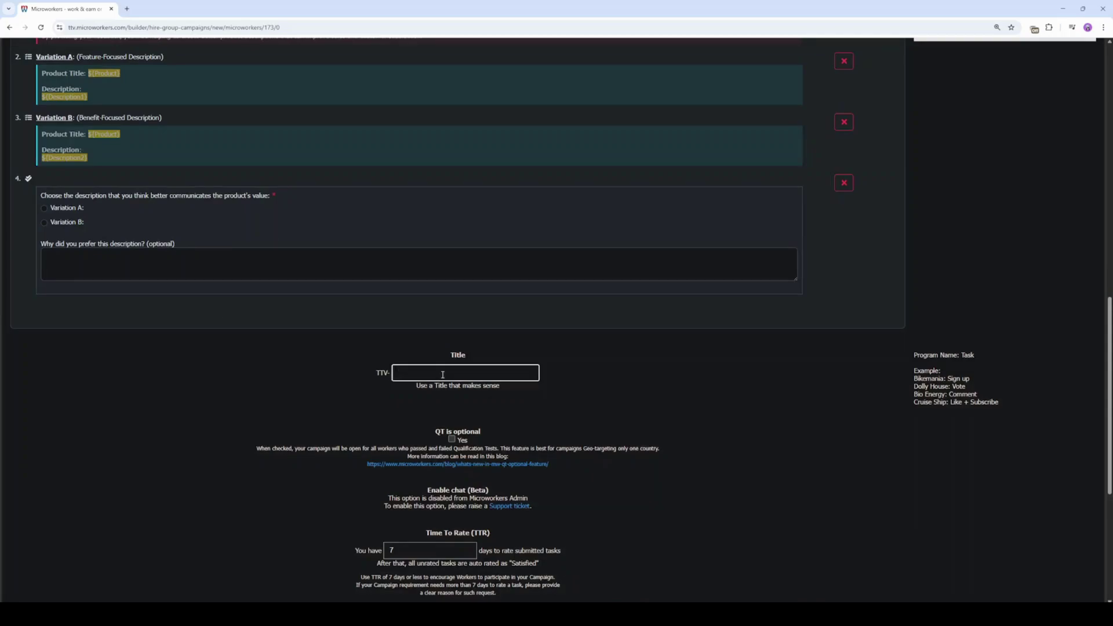
text(Product: Compare Description)
scroll(577, 419, down, 3)
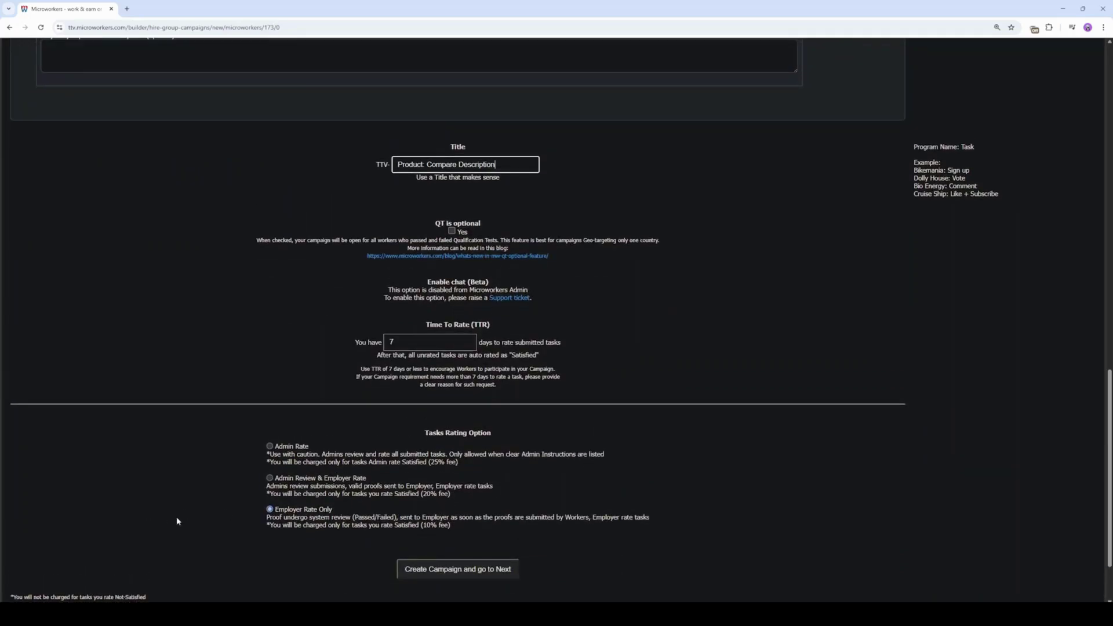
click(452, 570)
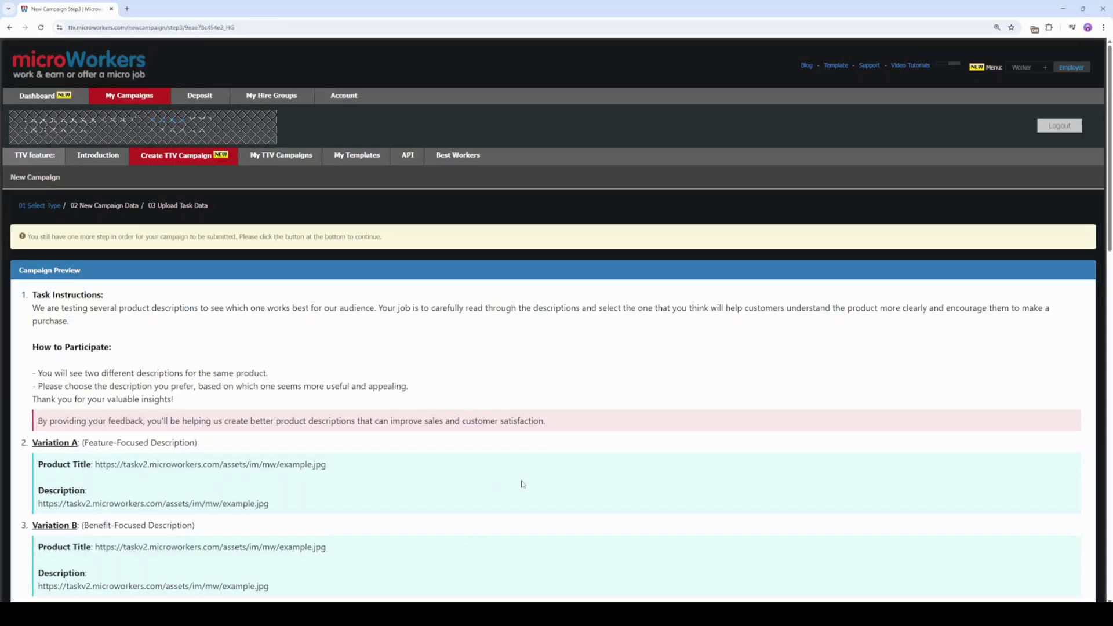
- Download the sample CSV for the campaign variables and open Sample (3).csv in Excel
scroll(1026, 349, down, 3)
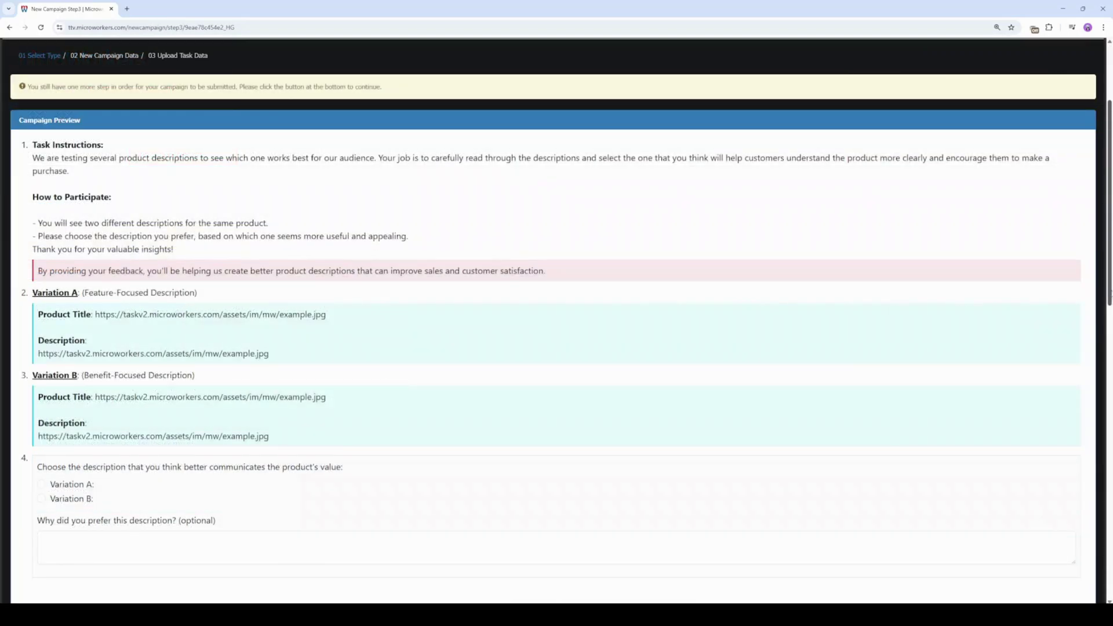
scroll(1112, 350, down, 10)
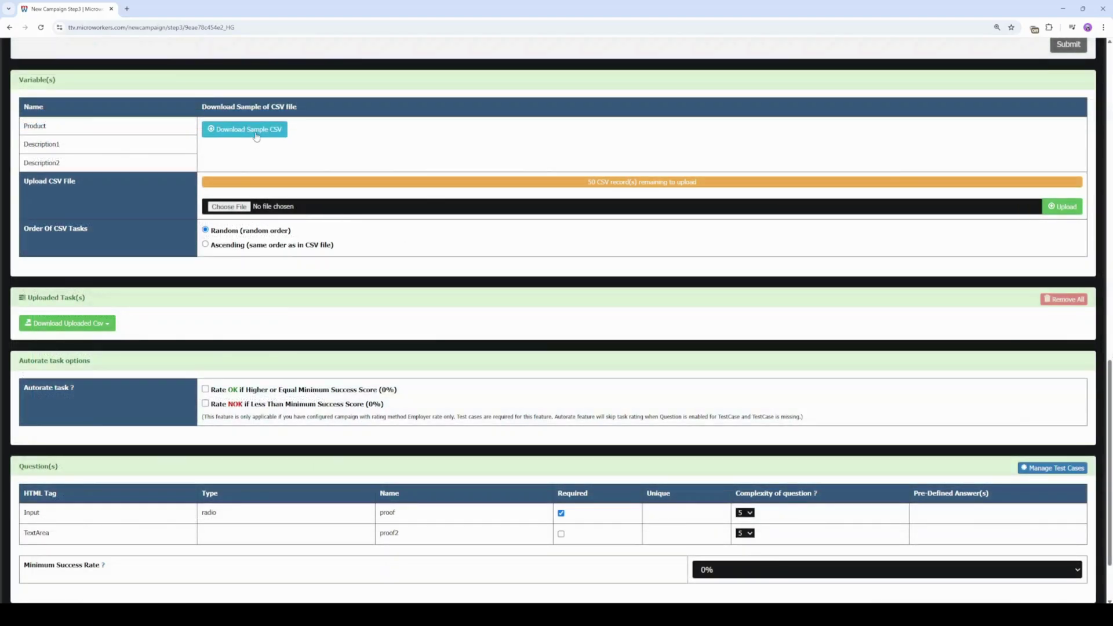
click(257, 129)
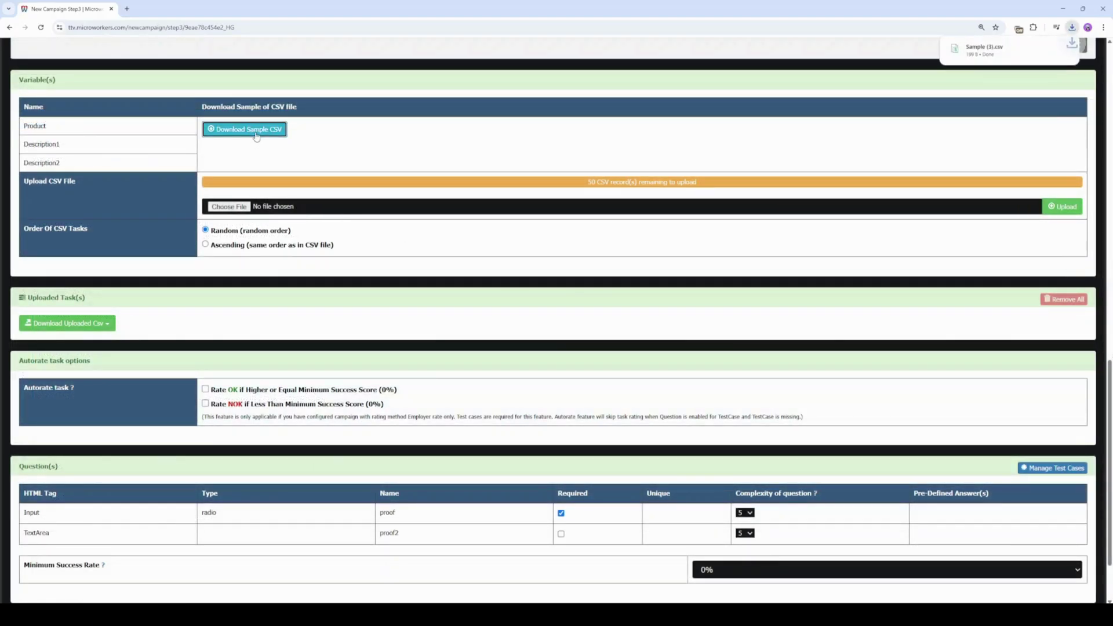
click(989, 54)
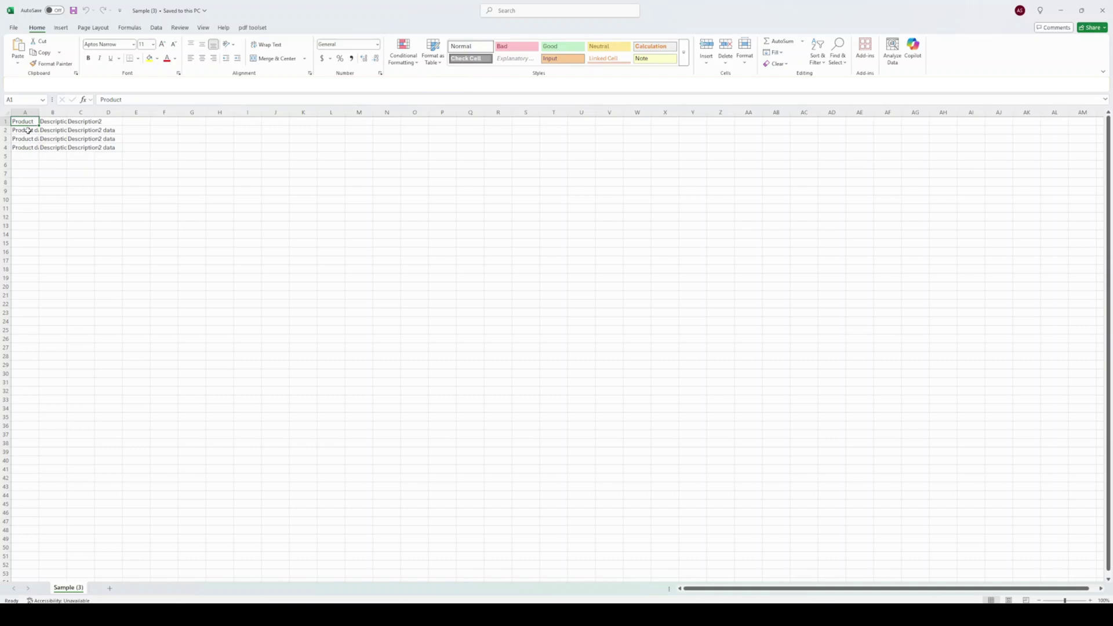
- Fill in the product rows and save the sheet as a CSV (MS-DOS) file
double_click(28, 131)
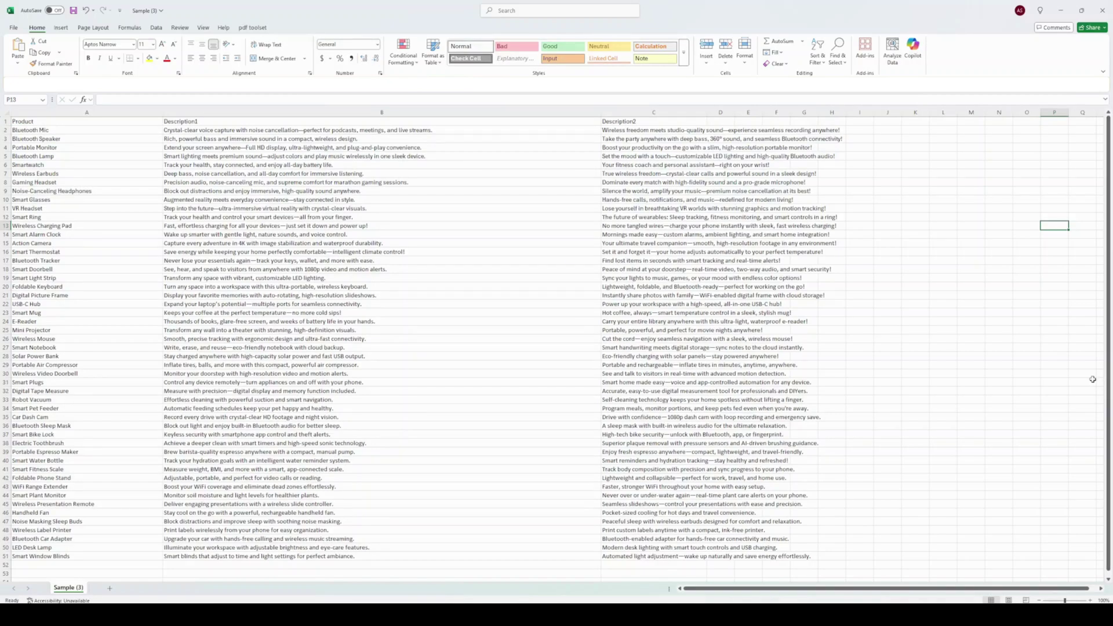
click(13, 27)
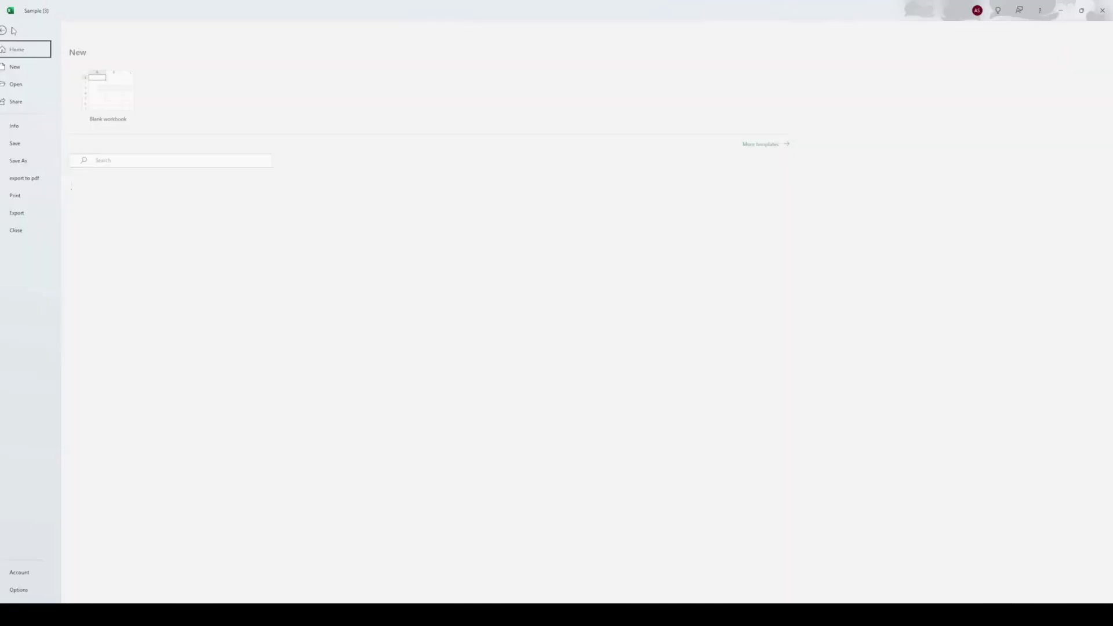
click(27, 161)
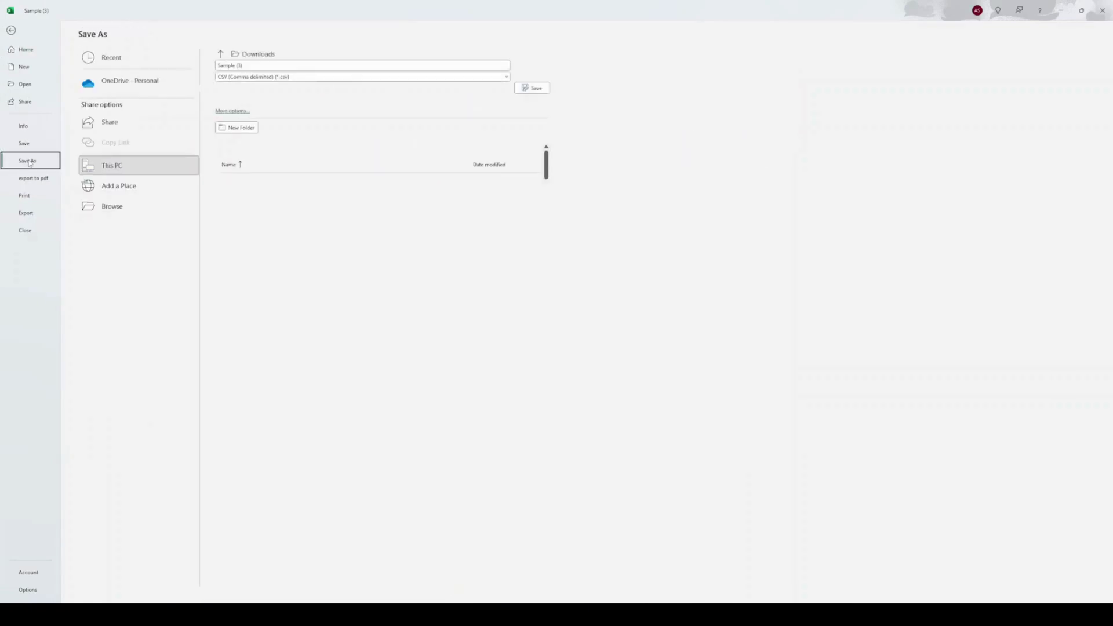
click(358, 79)
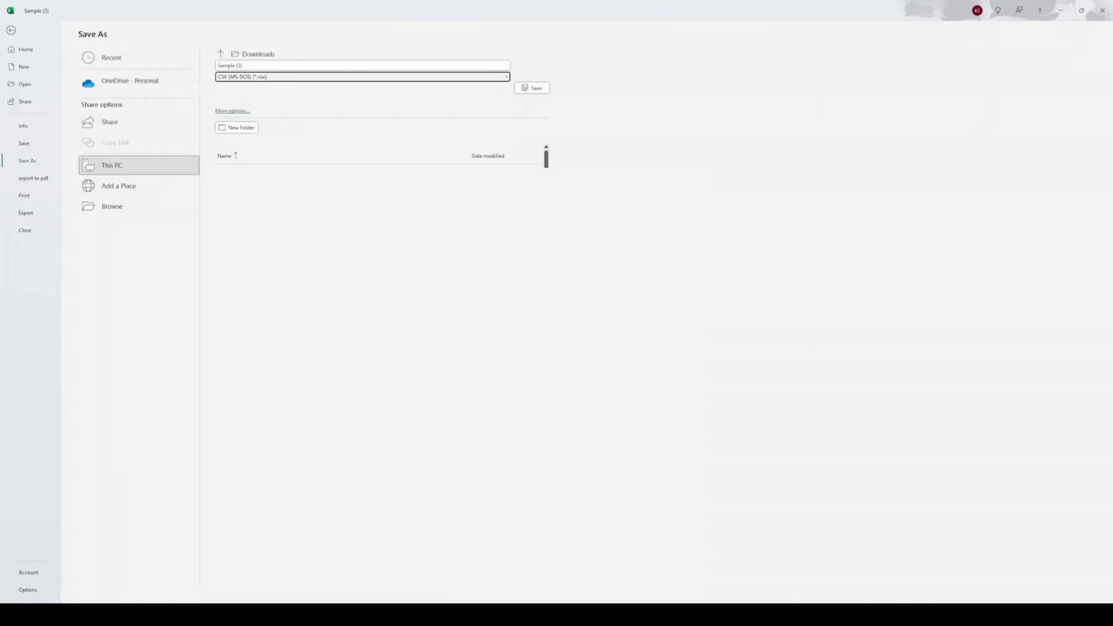
click(538, 88)
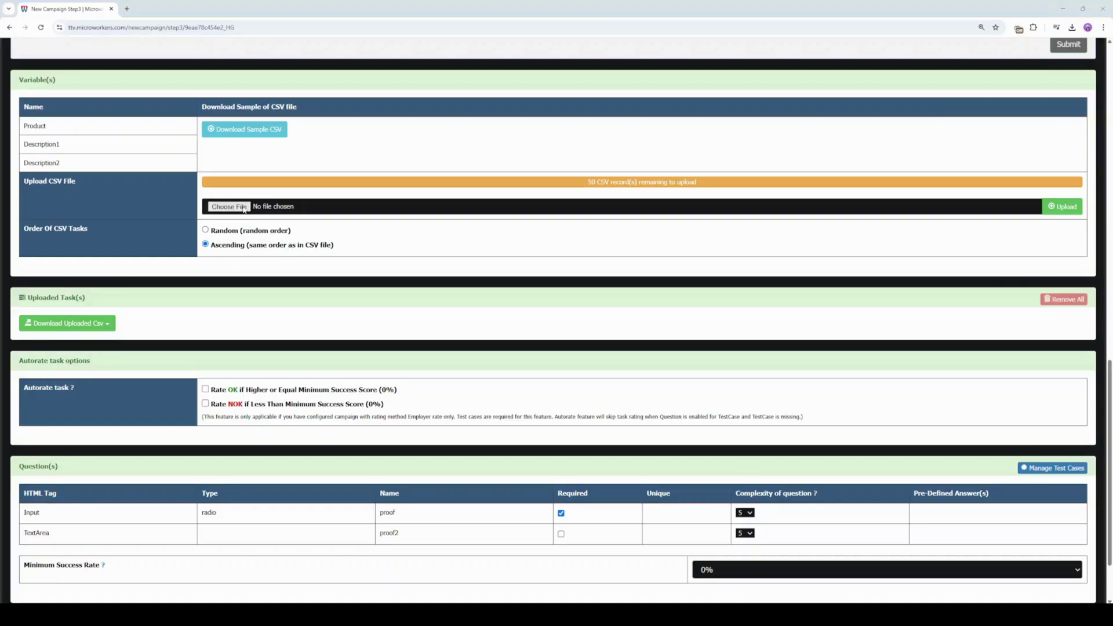
- Upload Sample (3).csv as the task data and continue to Preview & Confirmation
click(244, 209)
double_click(107, 98)
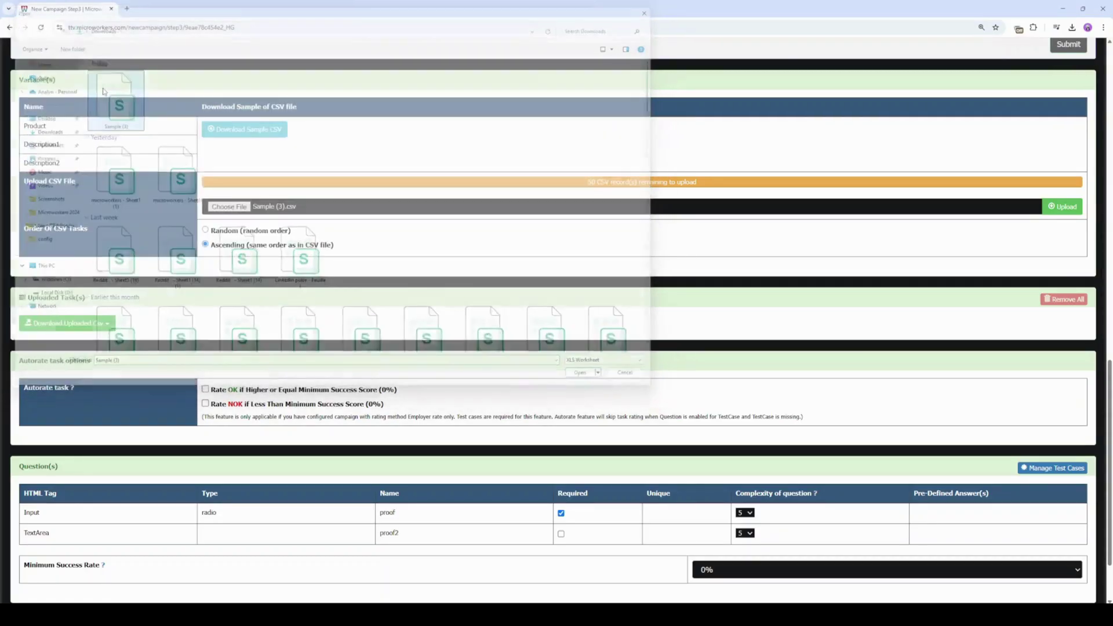
click(1064, 207)
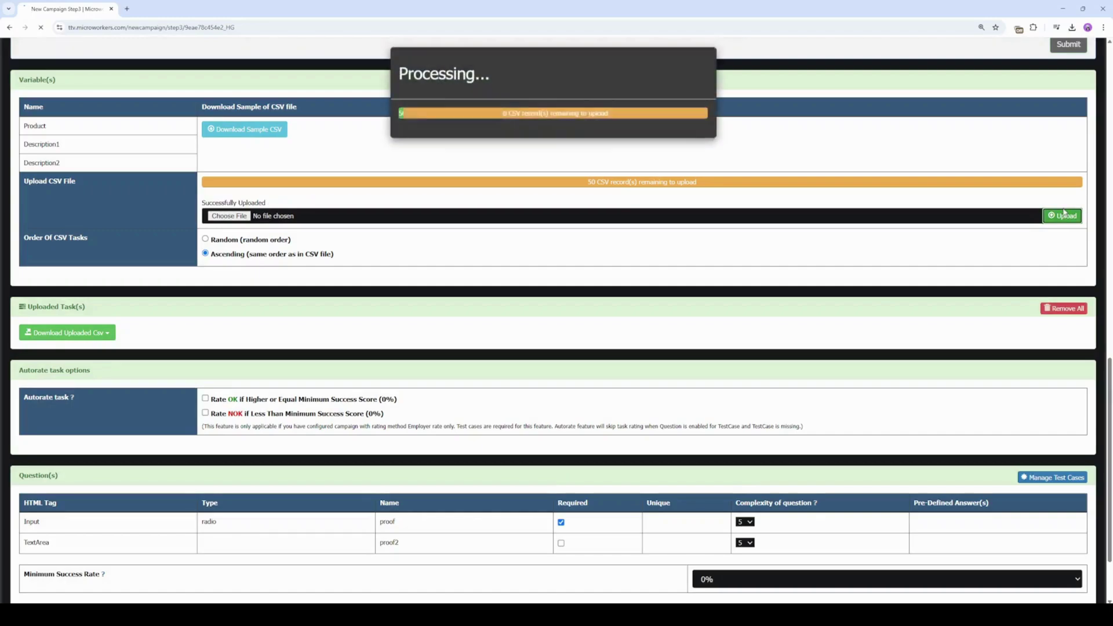
scroll(557, 348, down, 15)
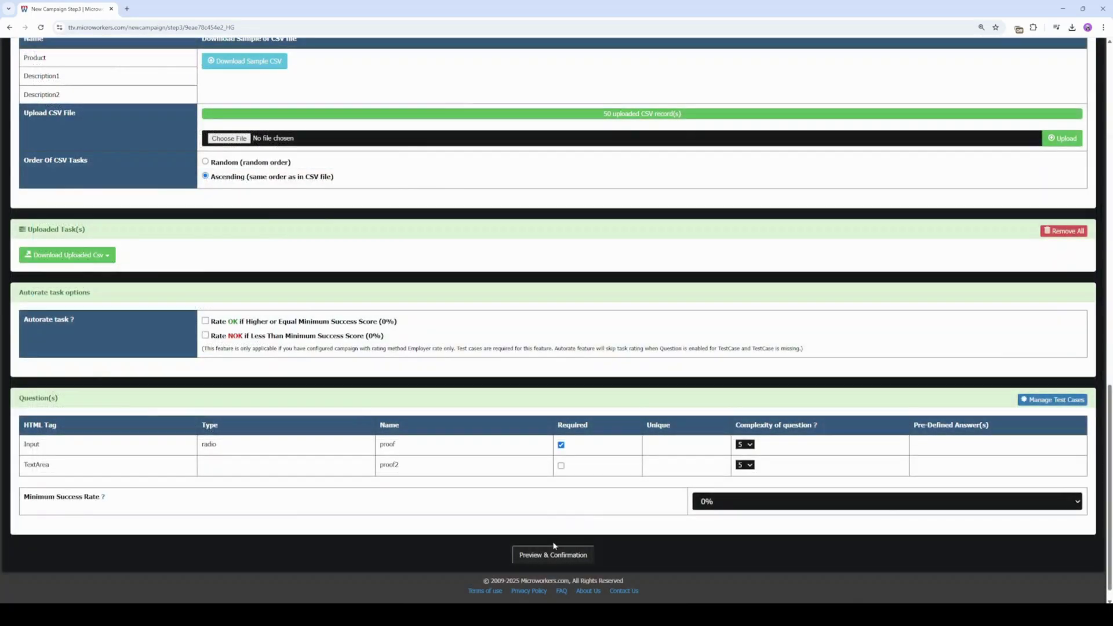
click(552, 554)
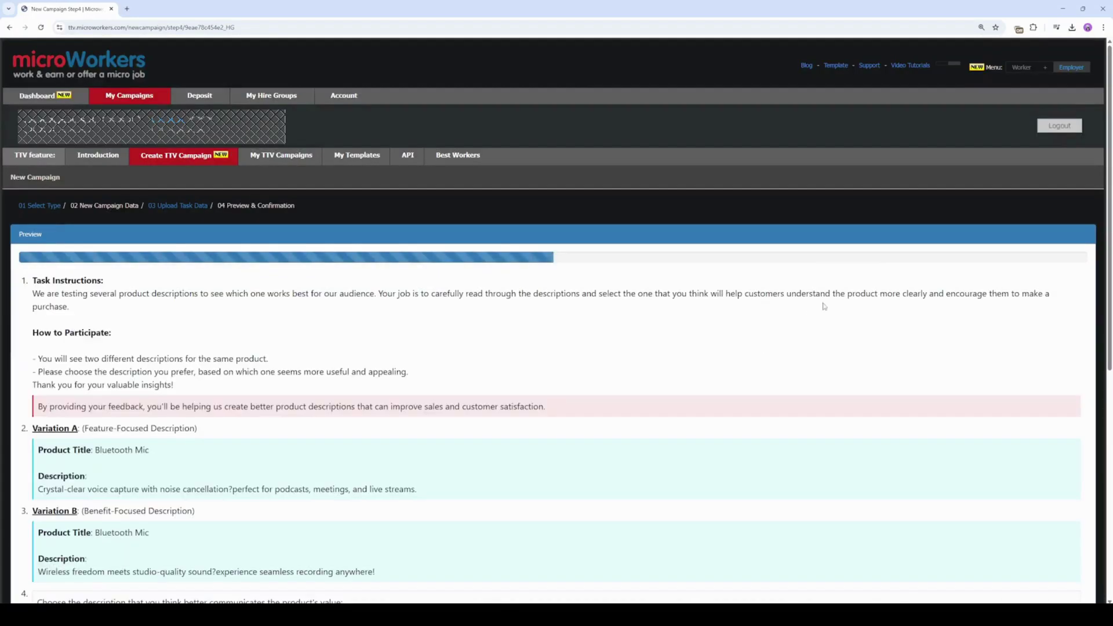
- Confirm and submit the 'TTV-Product: Compare Description' campaign for admin review
scroll(883, 267, down, 3)
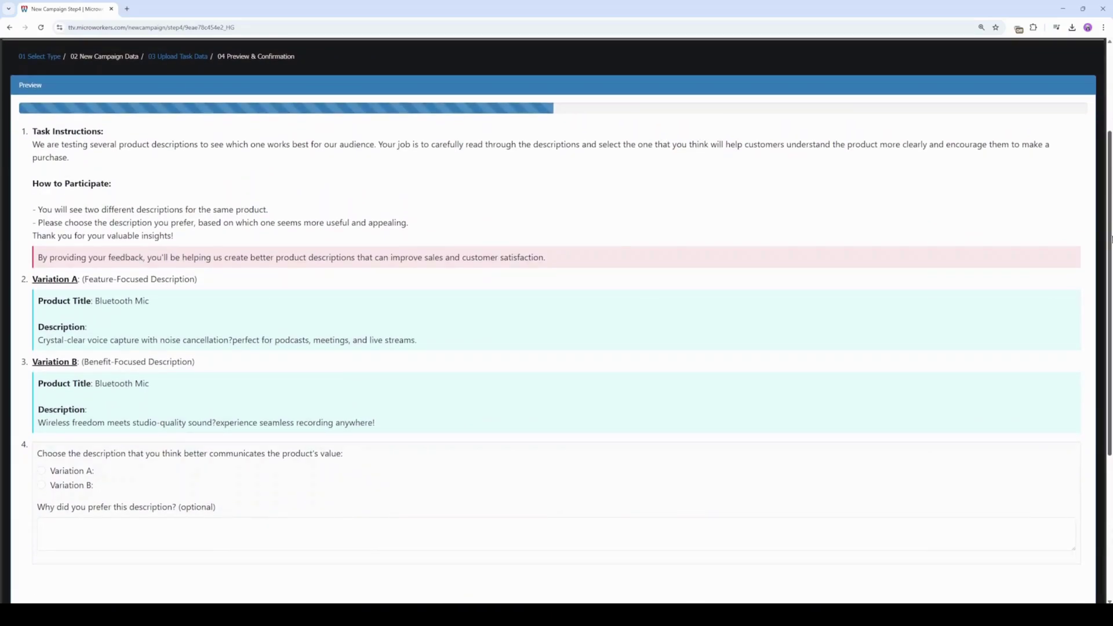
scroll(561, 572, down, 3)
click(567, 569)
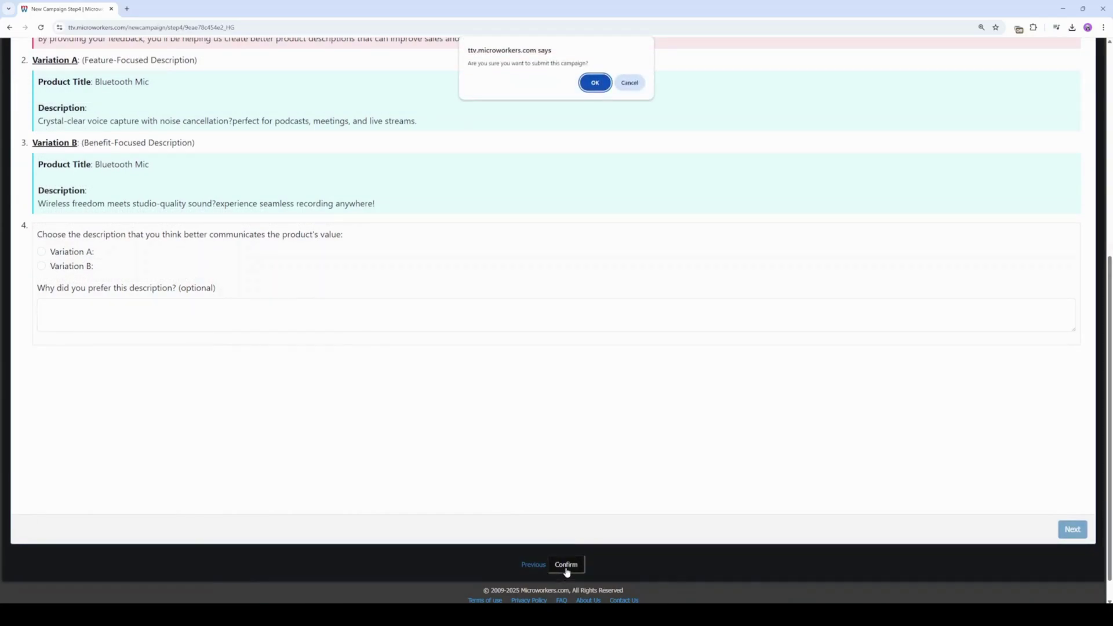
click(595, 82)
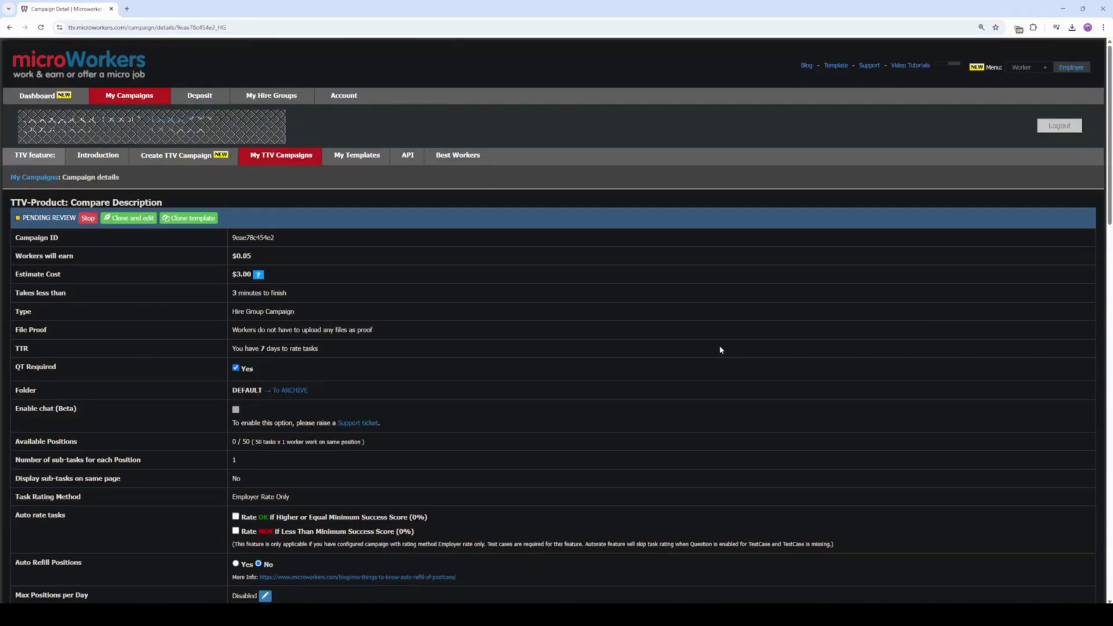
drag(1110, 173, 1110, 231)
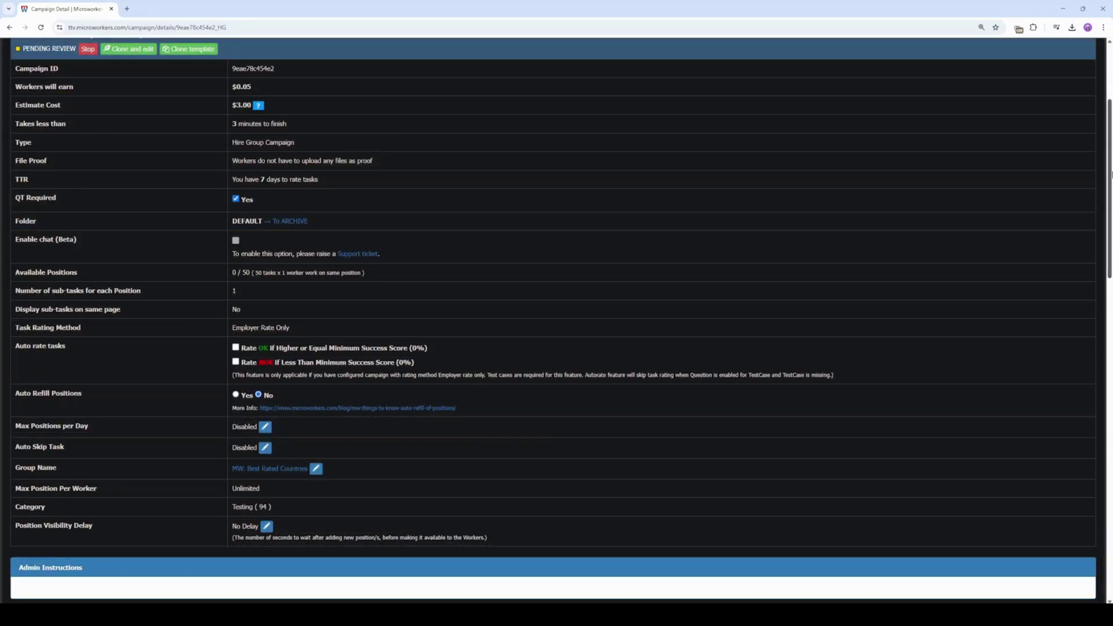
drag(1111, 173, 1103, 495)
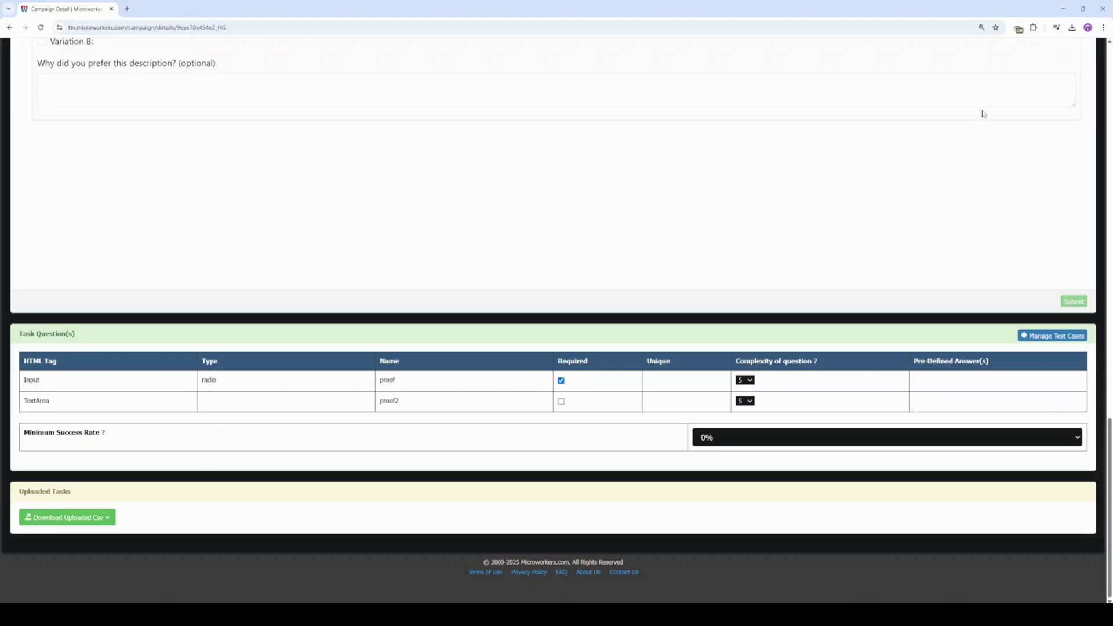